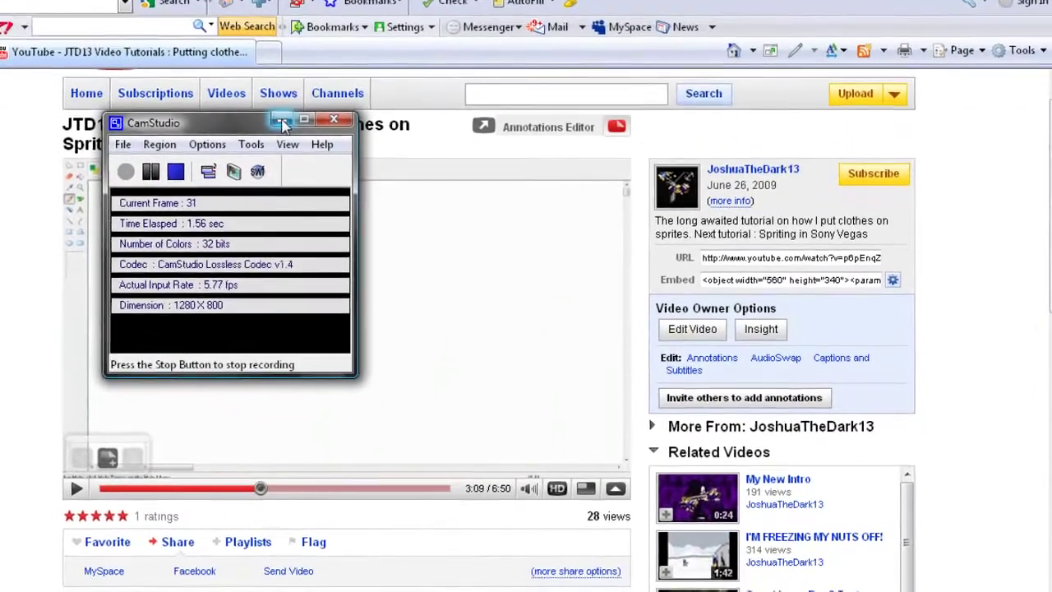
# Minimize CamStudio and launch Paint from the Start program list.
pyautogui.click(281, 121)
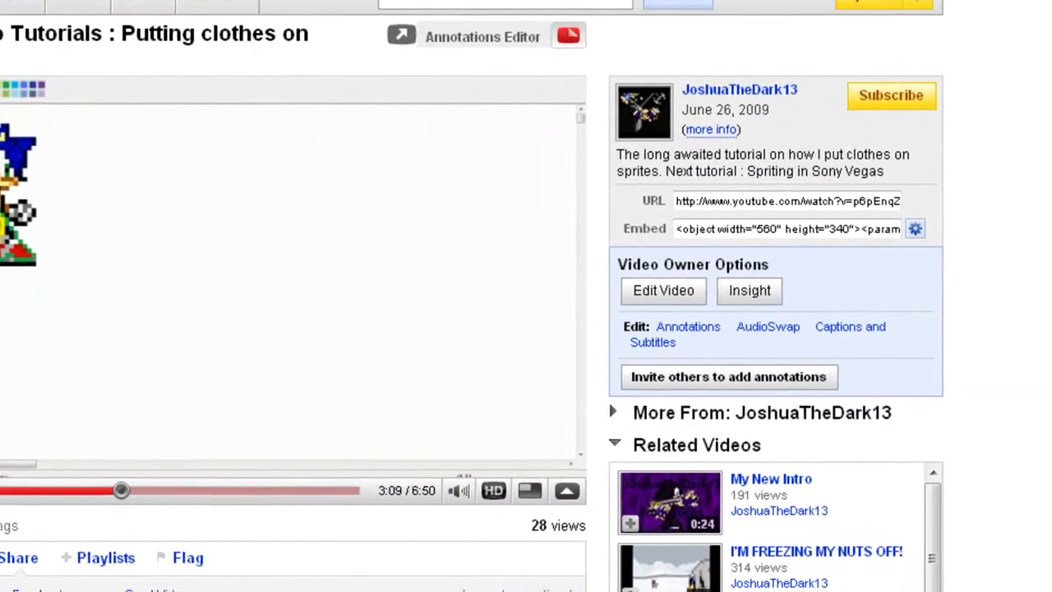
pyautogui.click(884, 591)
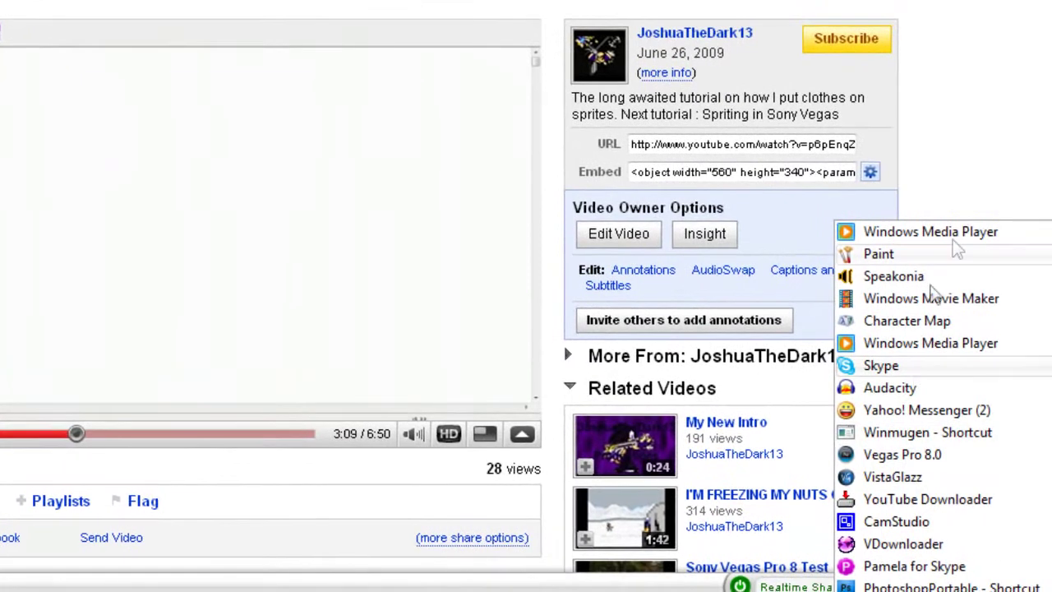
pyautogui.click(966, 260)
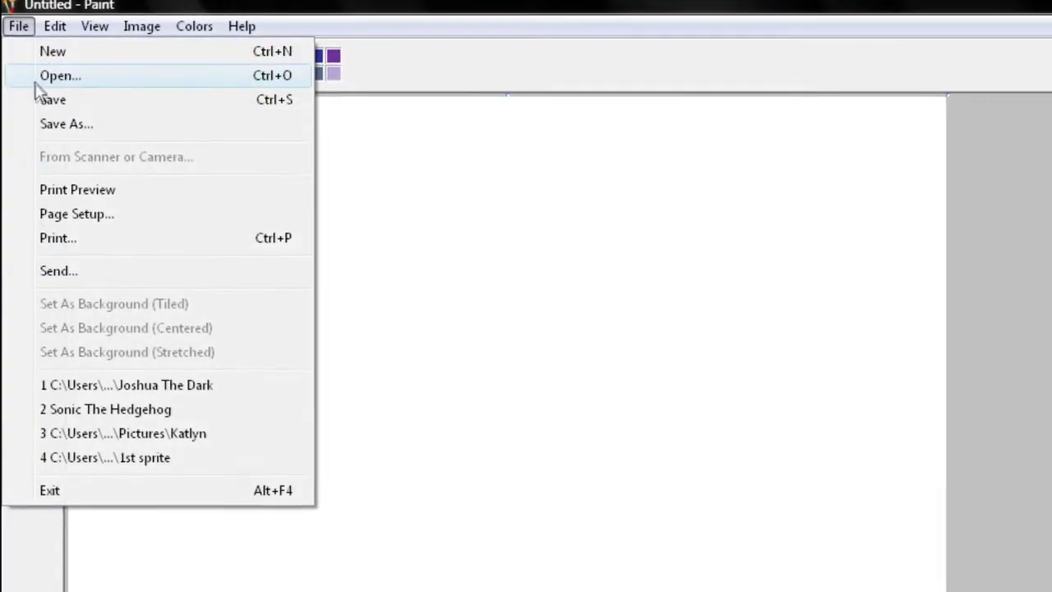
# Open the Darkspine Blaze sprite sheet from the Pictures > Forms folder.
pyautogui.click(395, 200)
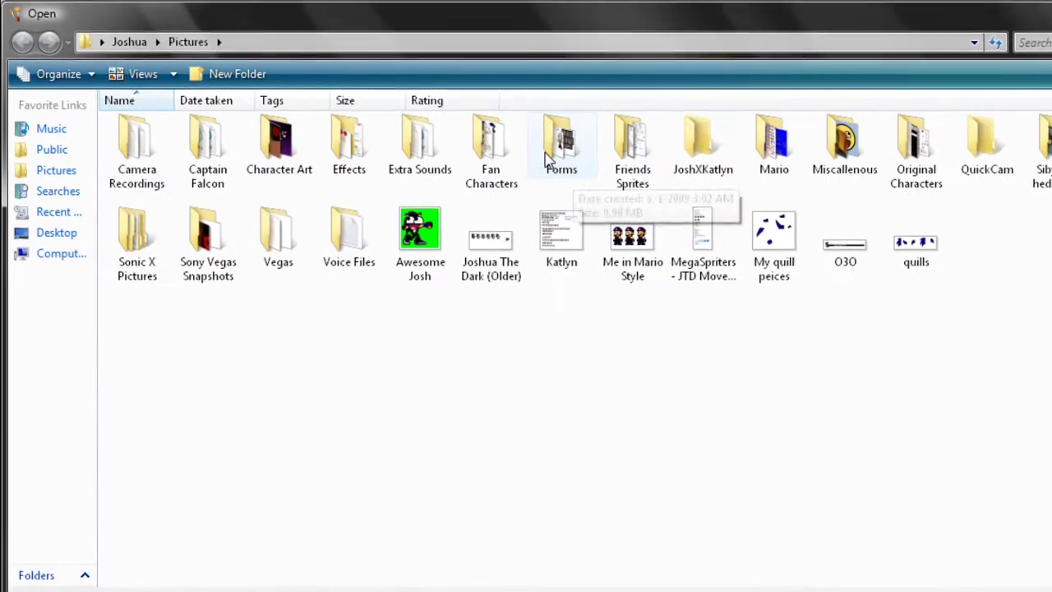
pyautogui.doubleClick(533, 150)
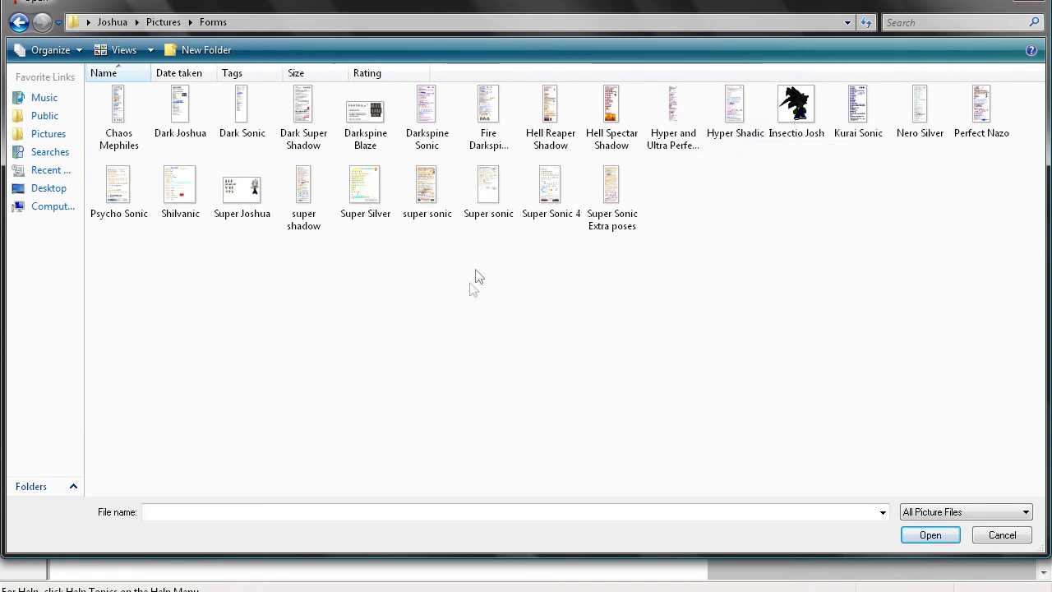
pyautogui.click(359, 115)
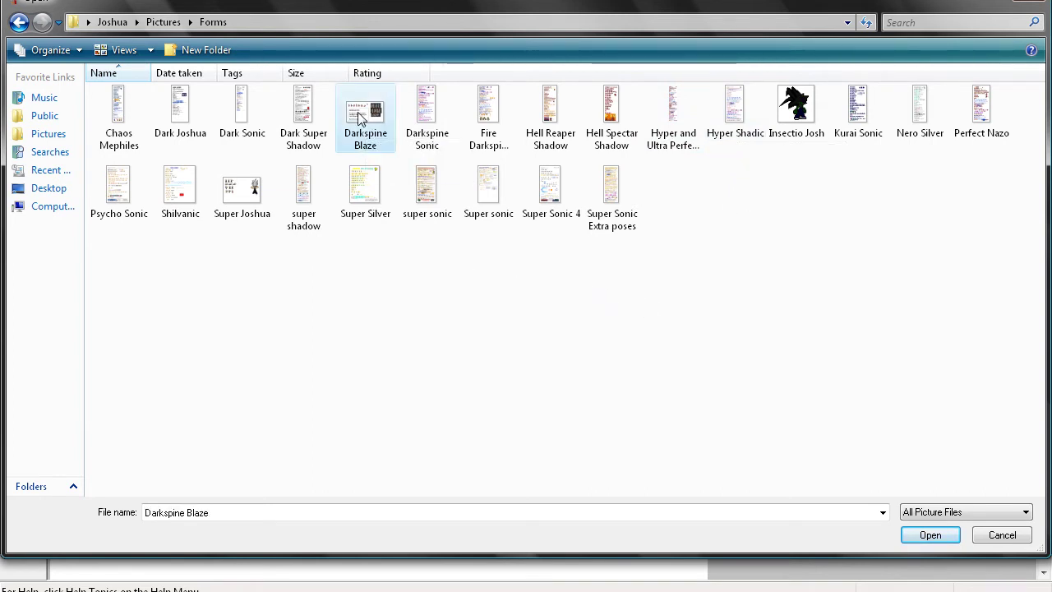
pyautogui.doubleClick(358, 115)
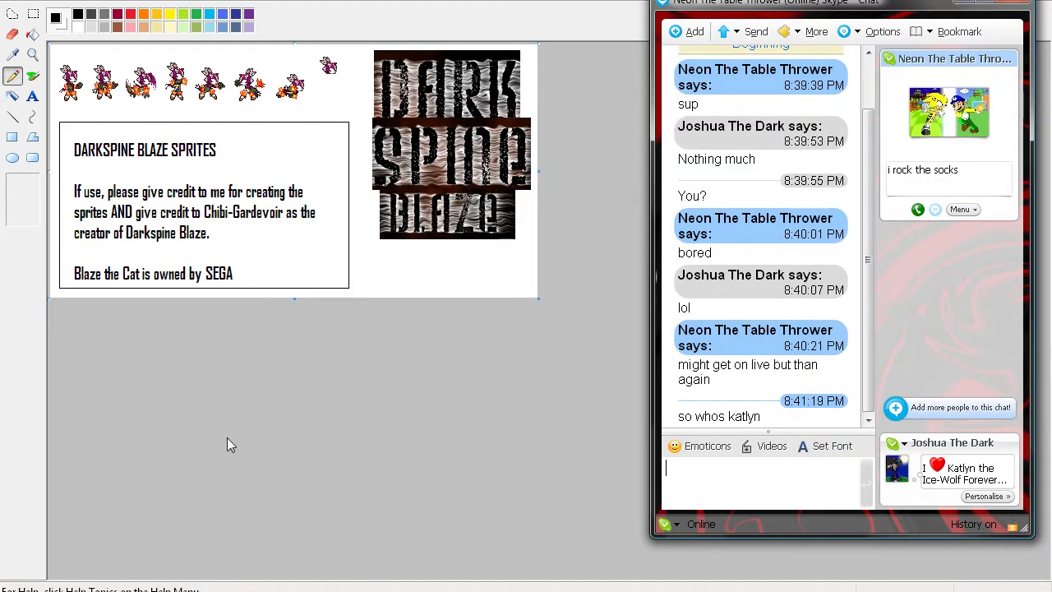
# Send the reply 'My' in the chat and bring Paint back to the front.
pyautogui.write('My girlfriend')
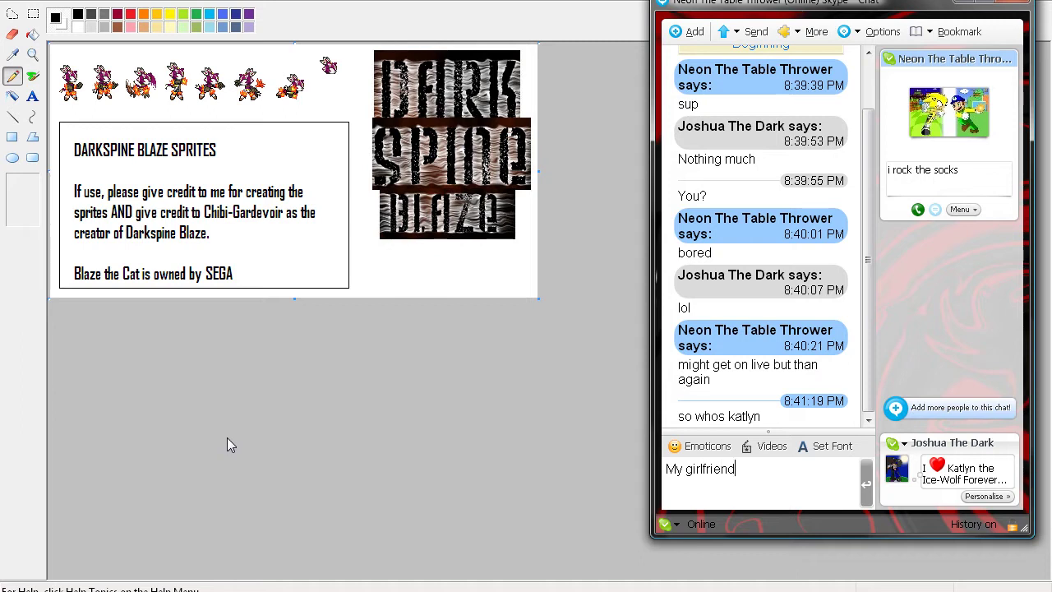
pyautogui.press('Return')
pyautogui.click(227, 437)
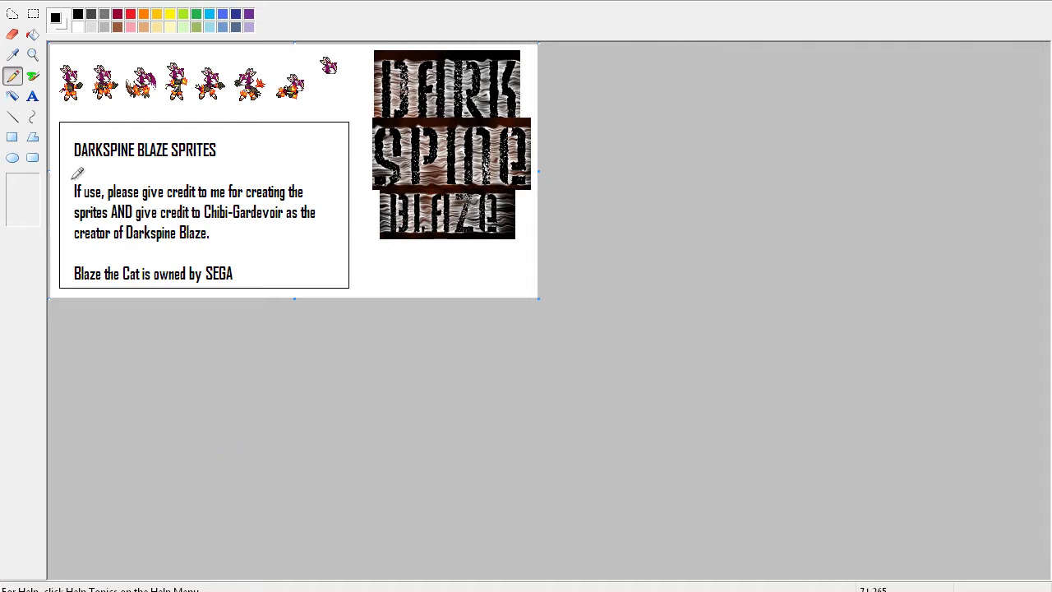
# Magnify the sprites at the top-left of the canvas.
pyautogui.click(32, 54)
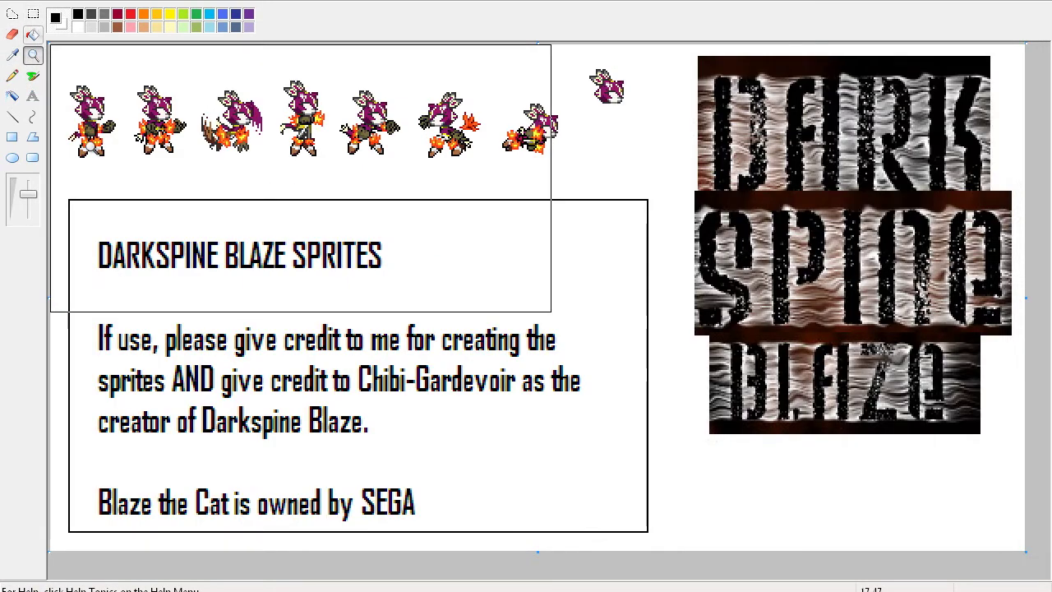
pyautogui.click(51, 45)
pyautogui.click(33, 14)
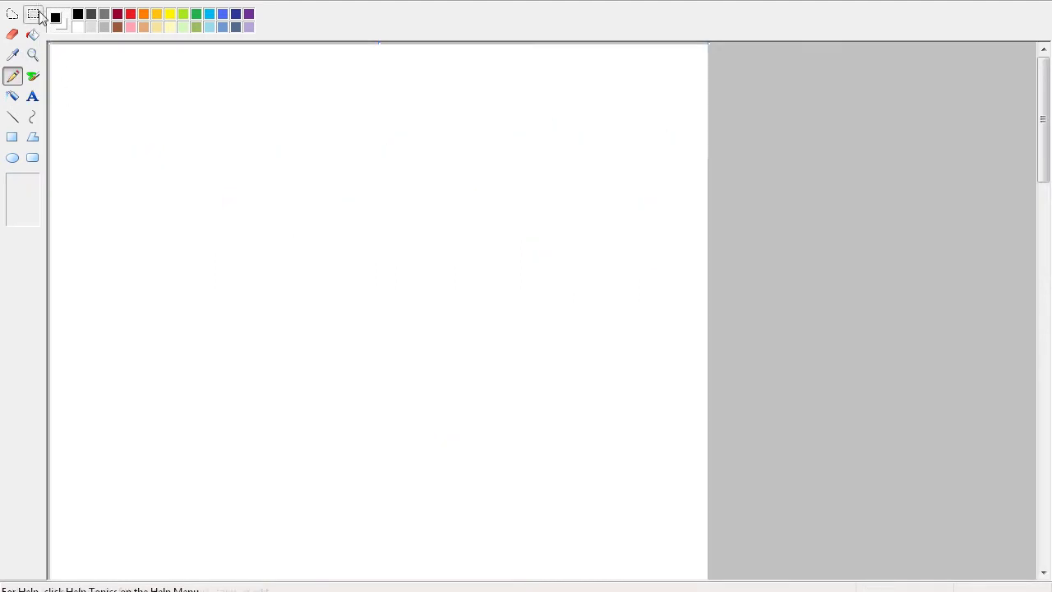
# Crop the blank canvas down to a tiny top-left selection.
pyautogui.click(34, 14)
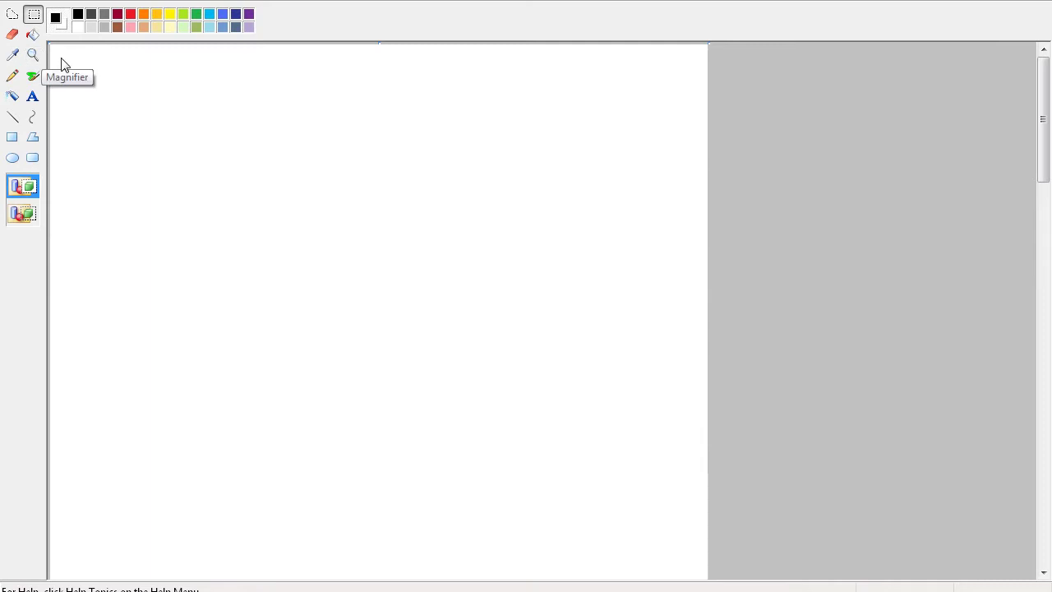
pyautogui.moveTo(63, 59); pyautogui.dragTo(93, 92)
pyautogui.rightClick(88, 82)
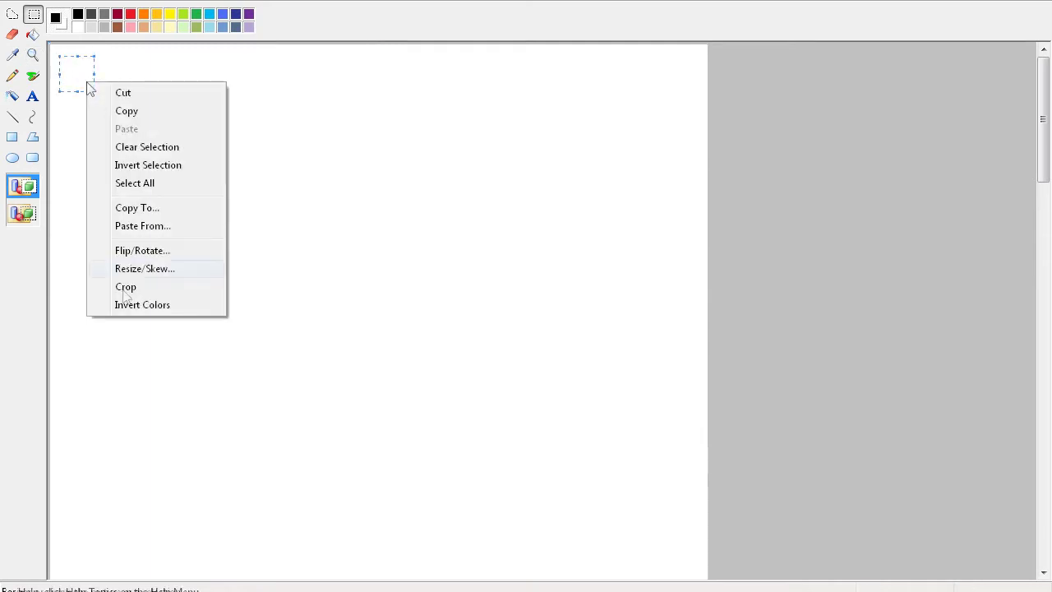
pyautogui.click(123, 286)
# Zoom the sheet, copy the first sprite and paste it into the cropped canvas.
pyautogui.click(33, 55)
pyautogui.click(59, 58)
pyautogui.click(34, 14)
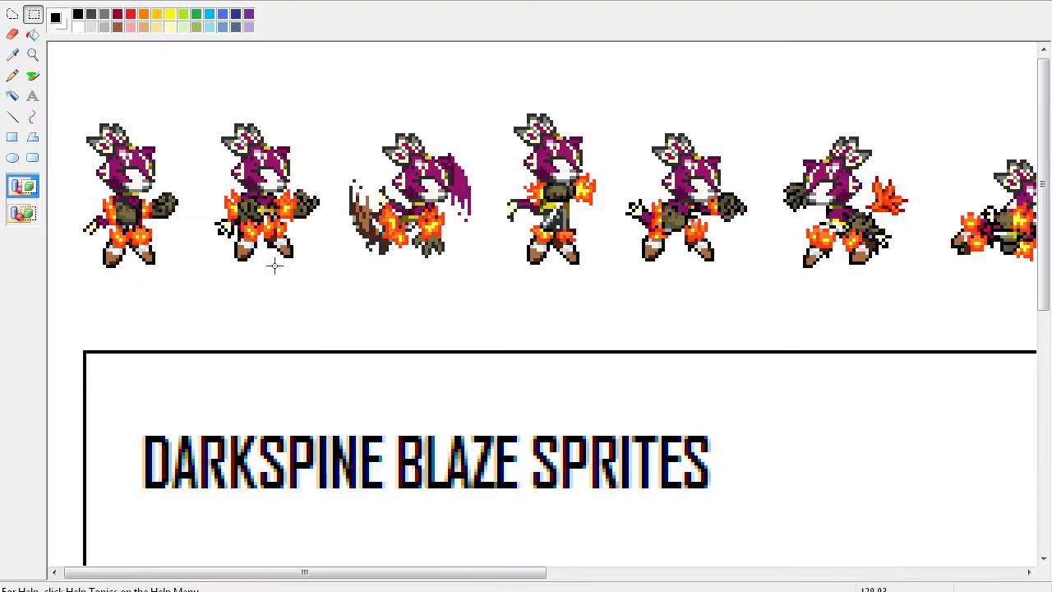
pyautogui.moveTo(62, 103); pyautogui.dragTo(188, 292)
pyautogui.rightClick(159, 247)
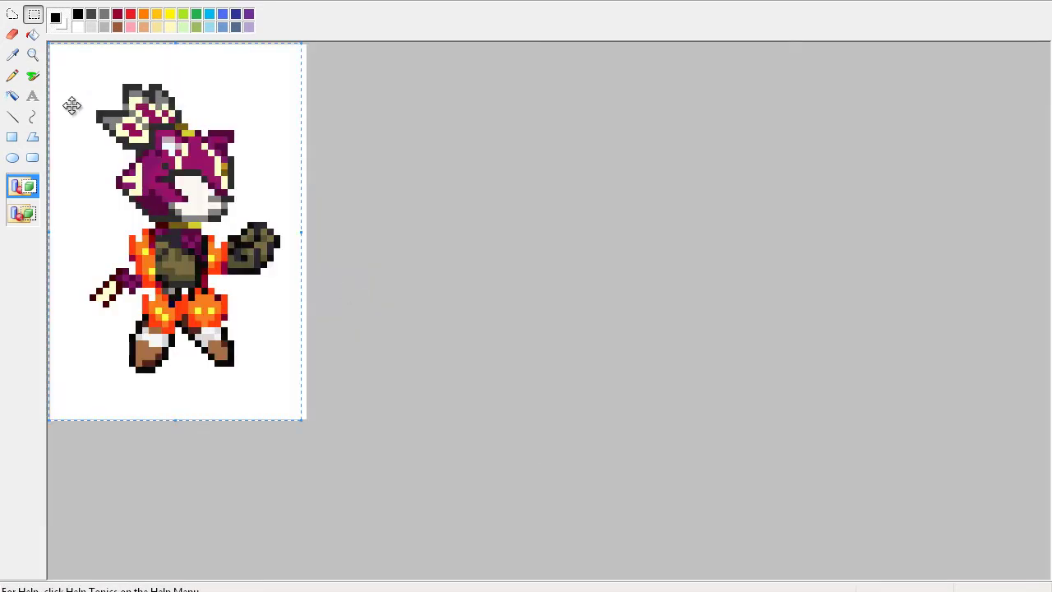
pyautogui.click(354, 277)
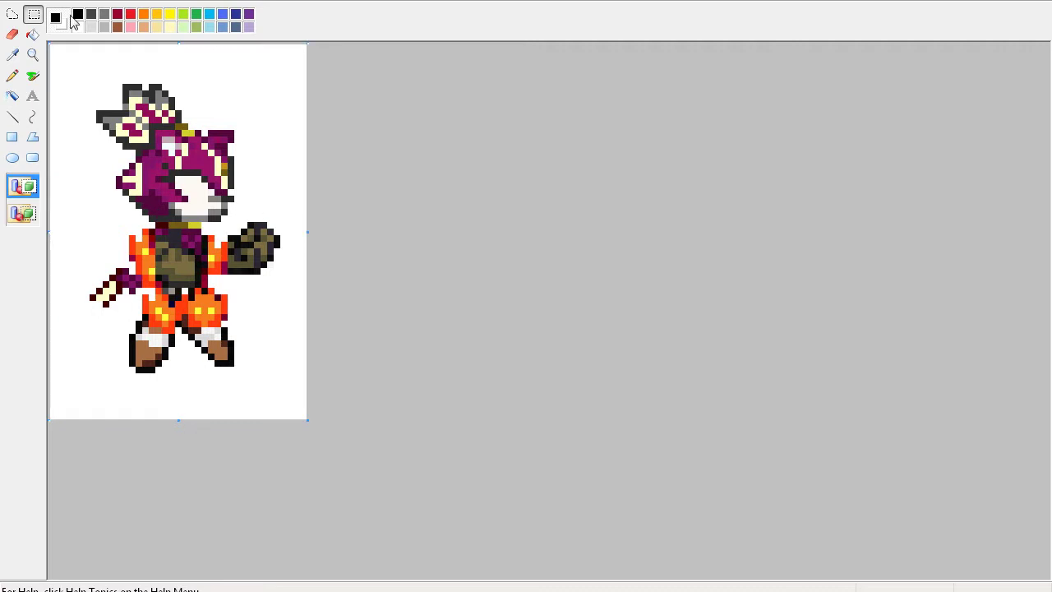
# Save the single-sprite image as PNG '1' in the Pictures > Slides folder.
pyautogui.click(22, 4)
pyautogui.press('Escape')
pyautogui.hotkey('ctrl', 's')
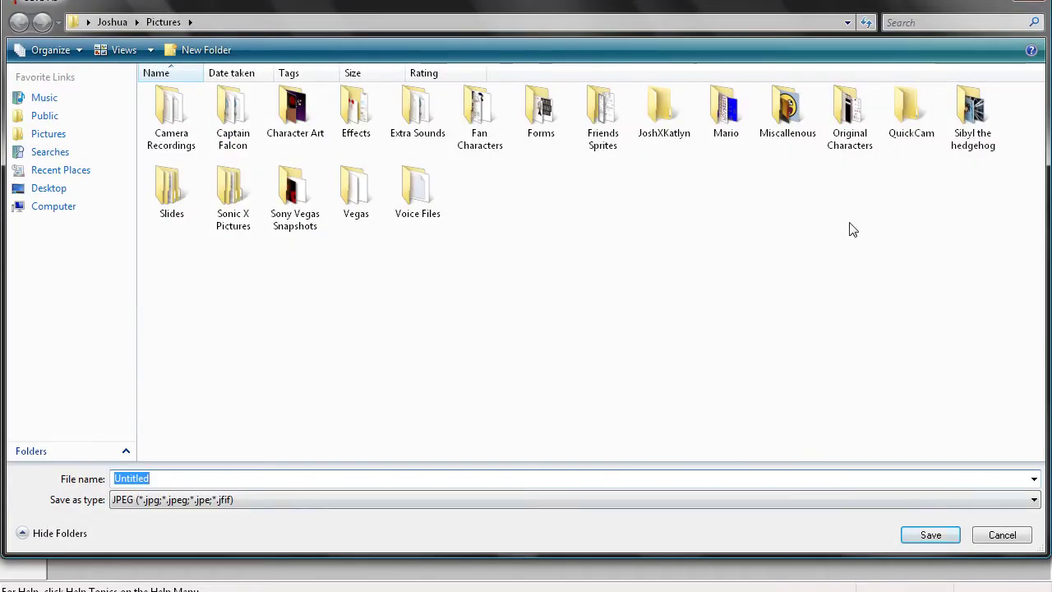
pyautogui.doubleClick(175, 184)
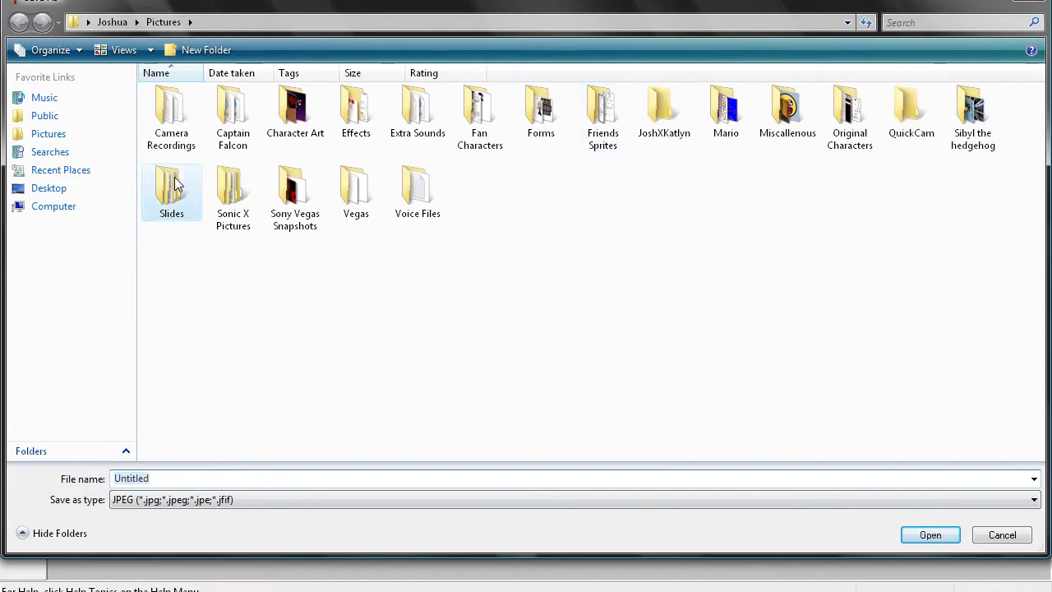
pyautogui.click(193, 504)
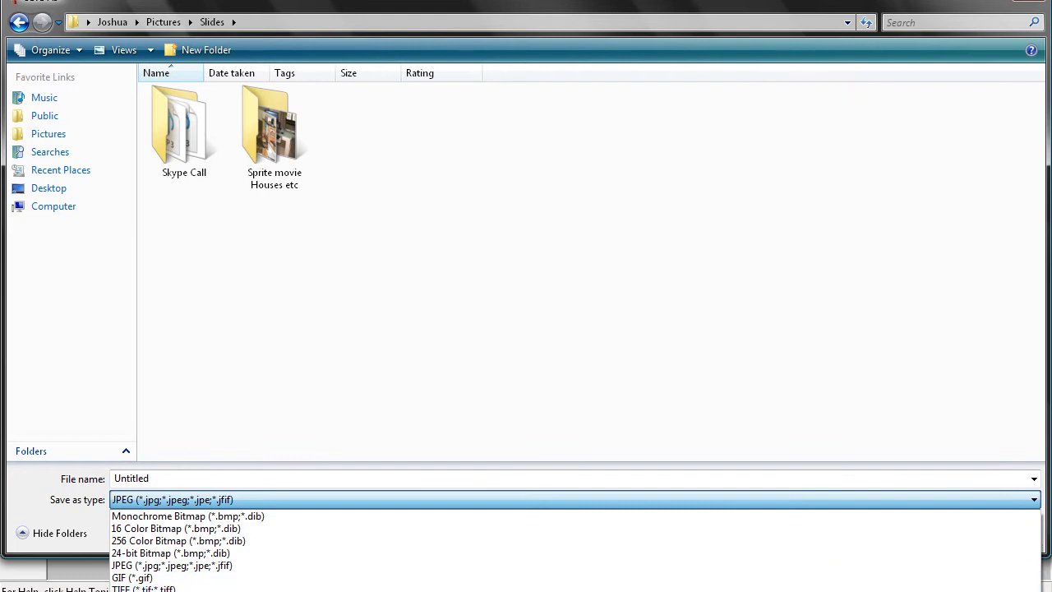
pyautogui.click(164, 591)
pyautogui.doubleClick(155, 479)
pyautogui.write('1')
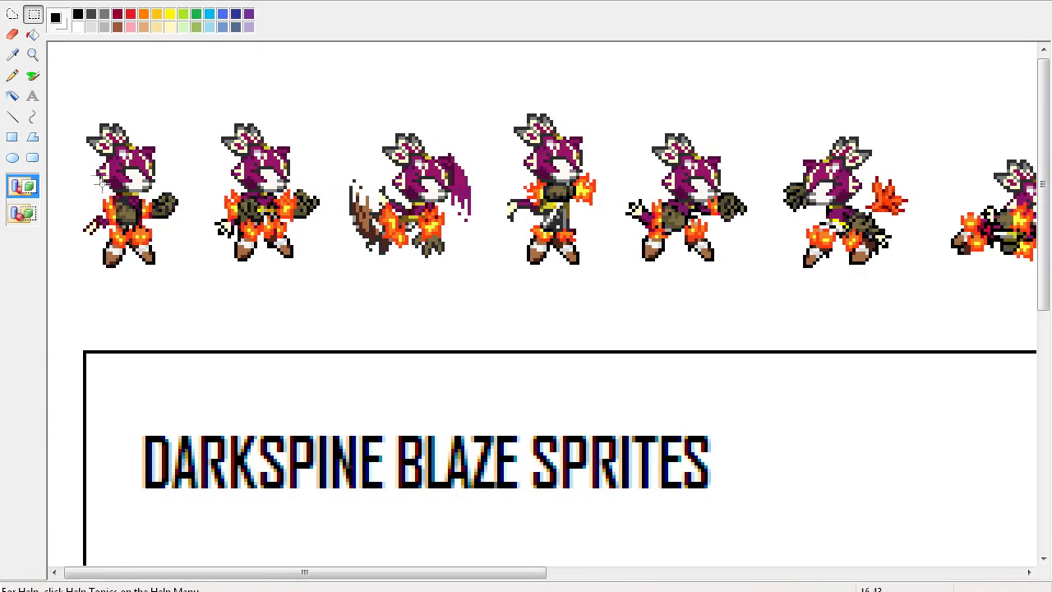
# Shrink the selected sprite vertically and save the frame as '2'.
pyautogui.moveTo(63, 105); pyautogui.dragTo(72, 164)
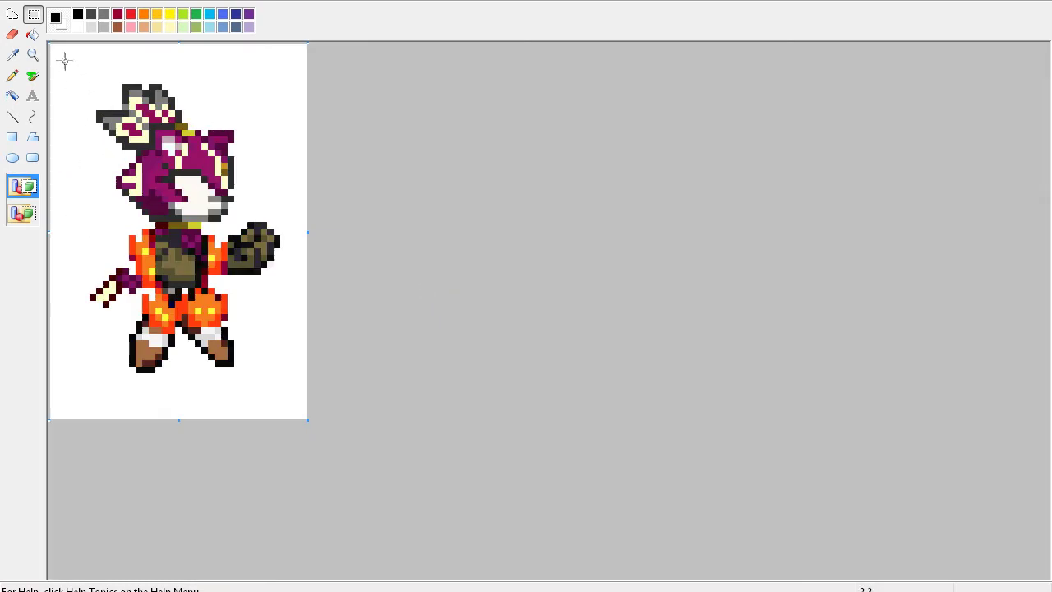
pyautogui.moveTo(64, 59); pyautogui.dragTo(295, 369)
pyautogui.moveTo(181, 56); pyautogui.dragTo(181, 75)
pyautogui.click(12, 2)
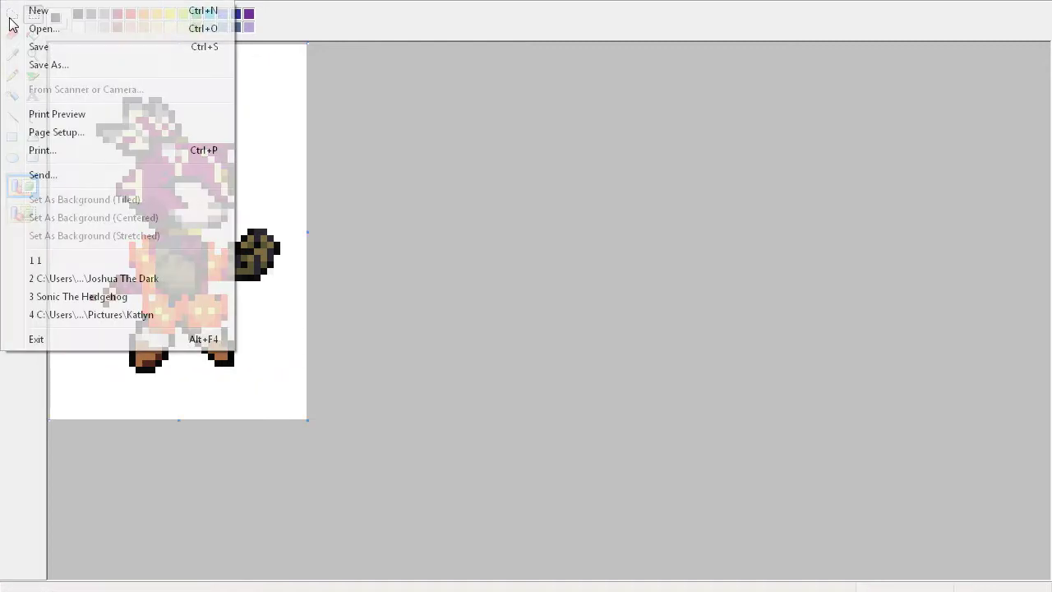
pyautogui.click(22, 66)
pyautogui.write('2')
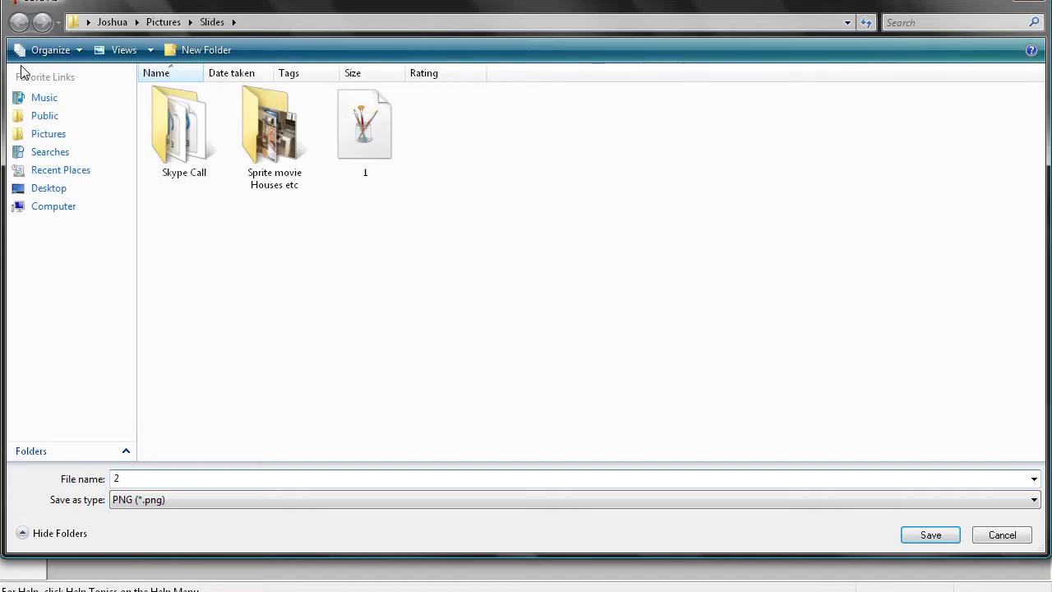
pyautogui.press('Return')
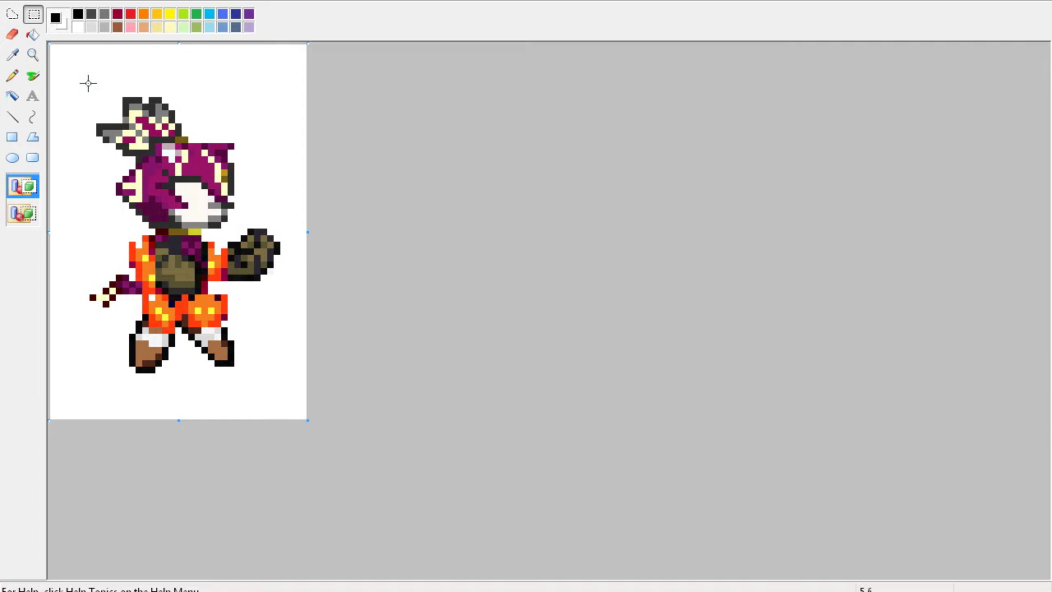
# Pull the sprite selection's top edge down and save the frame as '3'.
pyautogui.moveTo(82, 76); pyautogui.dragTo(288, 381)
pyautogui.moveTo(185, 78); pyautogui.dragTo(185, 107)
pyautogui.click(28, 3)
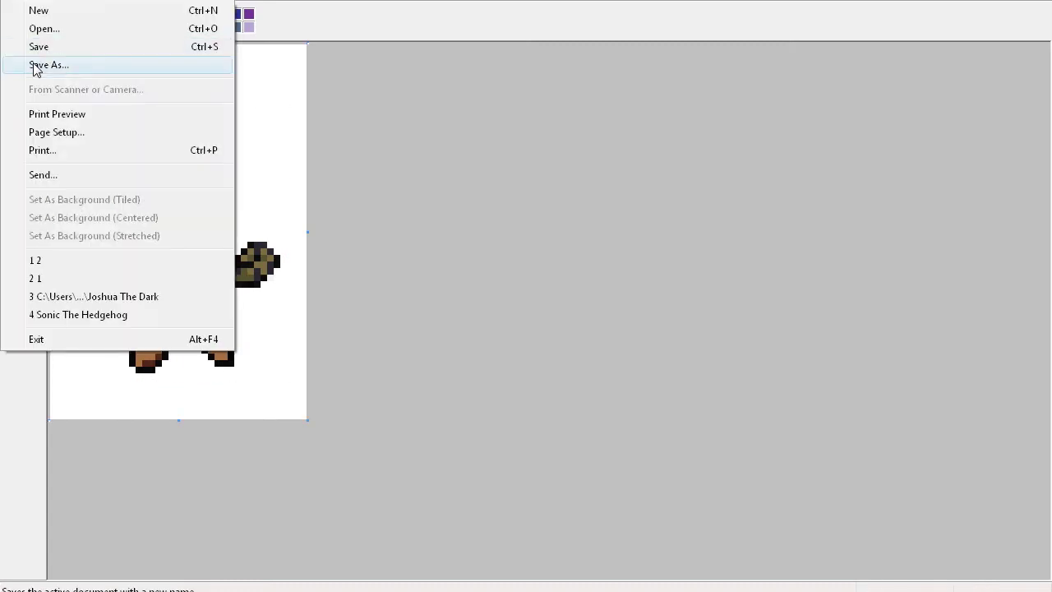
pyautogui.click(34, 66)
pyautogui.write('3')
pyautogui.press('Return')
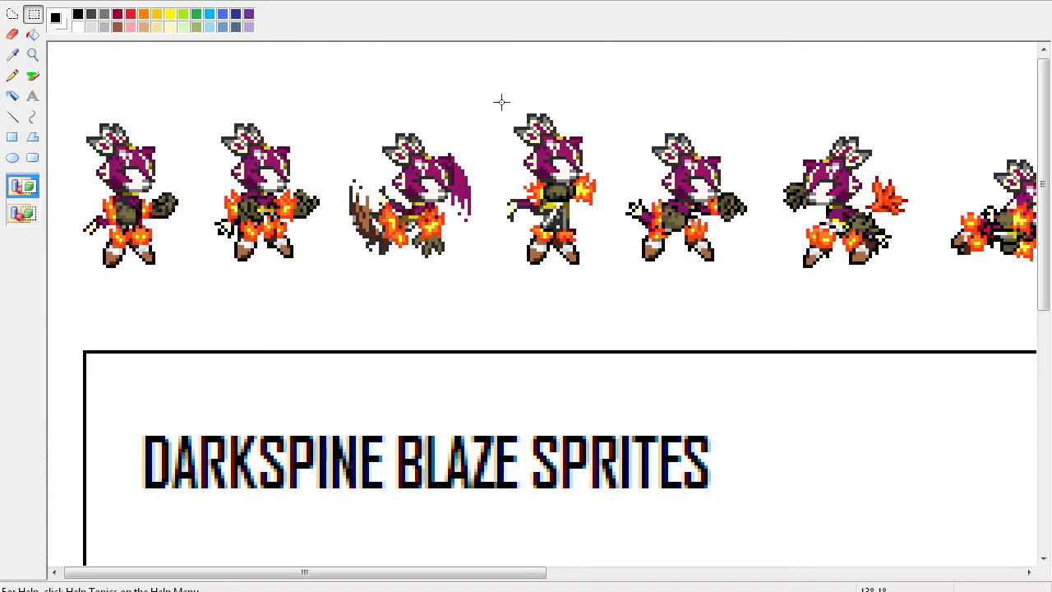
# Copy the fourth sprite from the Darkspine Blaze sheet.
pyautogui.moveTo(496, 96); pyautogui.dragTo(606, 276)
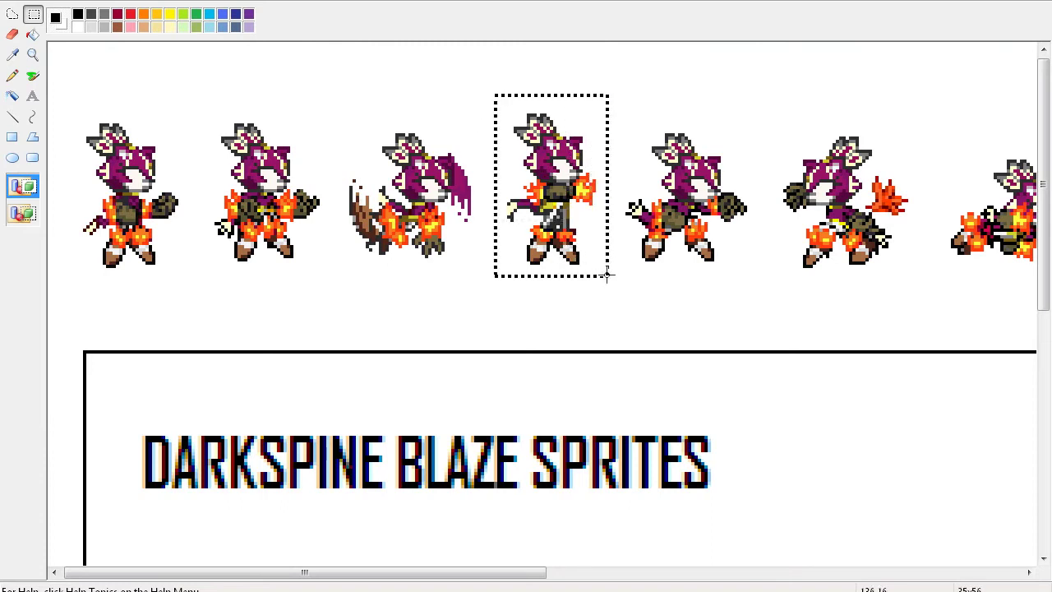
pyautogui.rightClick(584, 238)
pyautogui.click(605, 268)
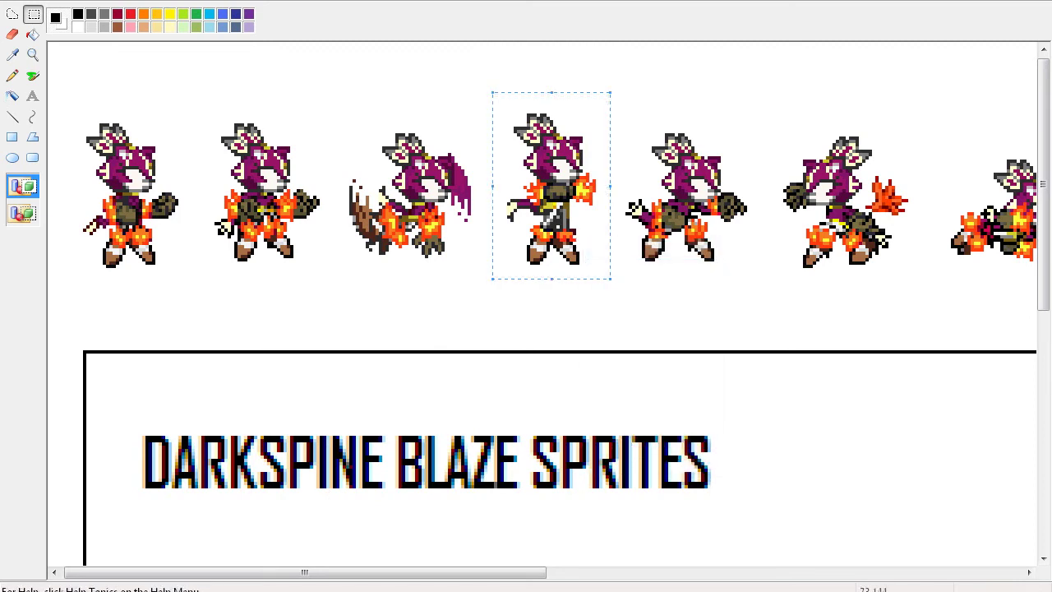
# Send the chat messages 'I'm making a tutorial video' and 'Can't'.
pyautogui.hotkey('alt', 'Tab')
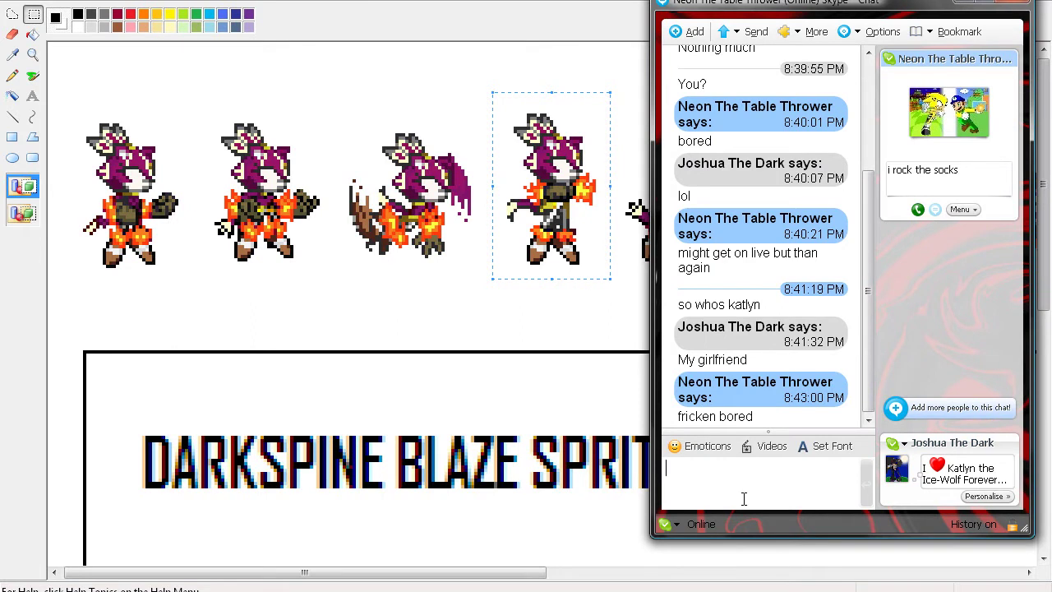
pyautogui.write("I'm making a tutori")
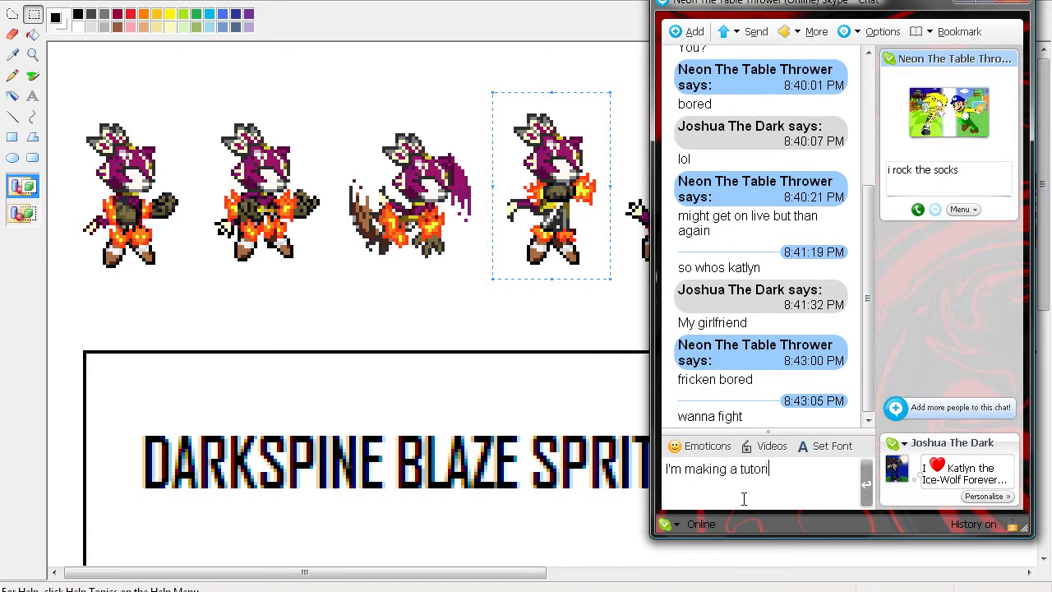
pyautogui.write('al video')
pyautogui.press('Return')
pyautogui.write("Can't")
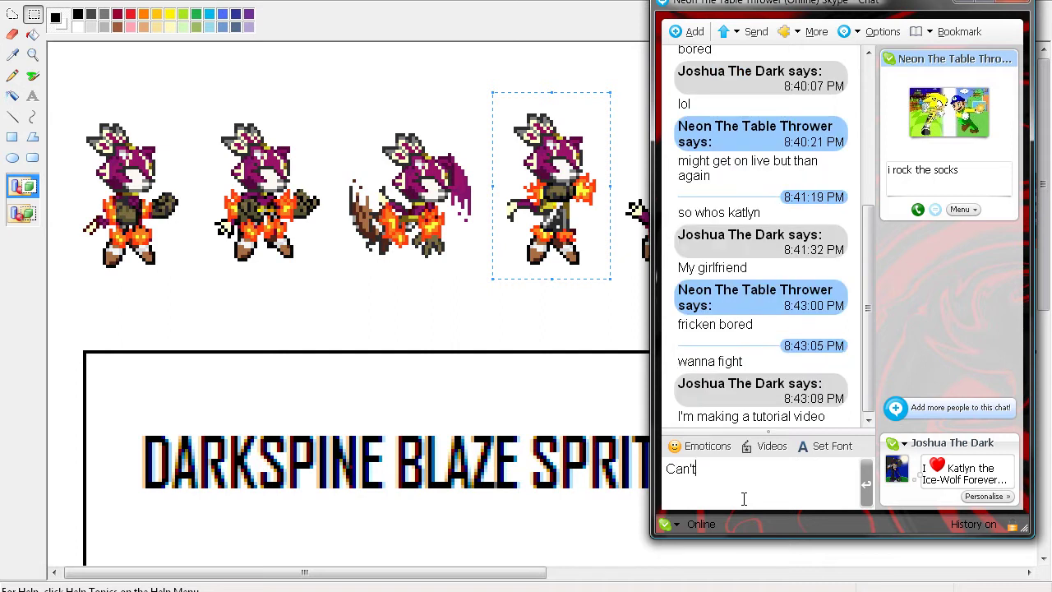
pyautogui.press('Return')
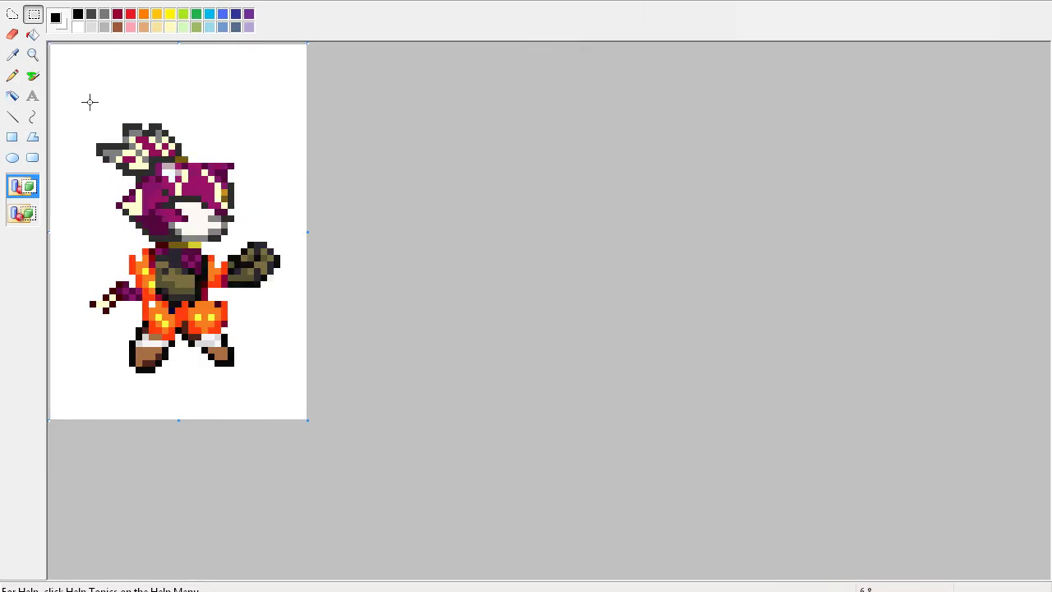
# Undo, re-dock the colour palette and clear the single-frame canvas.
pyautogui.hotkey('ctrl', 'z')
pyautogui.moveTo(60, 40); pyautogui.dragTo(336, 446)
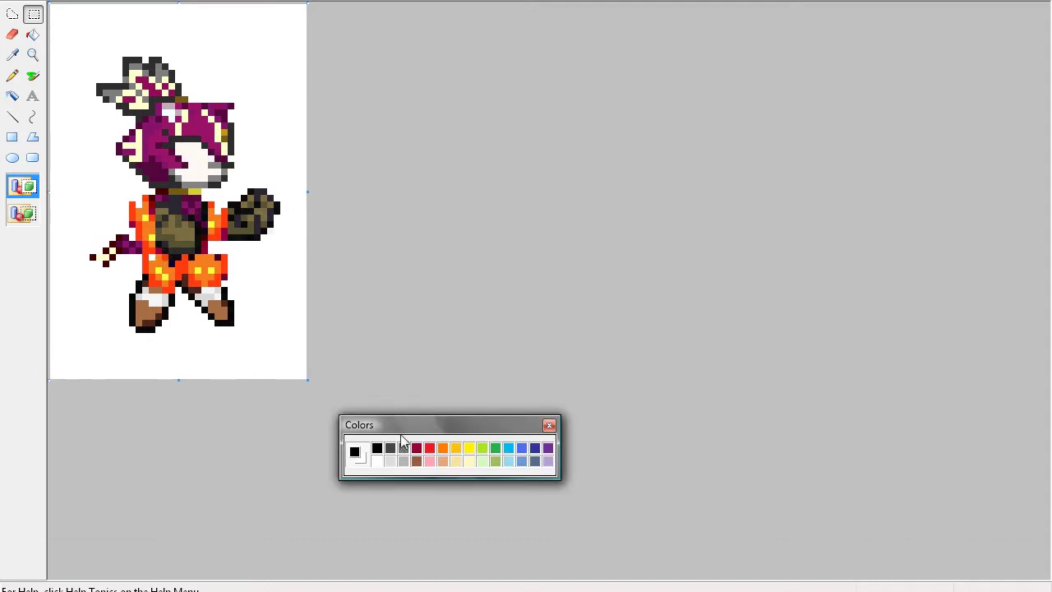
pyautogui.moveTo(402, 442); pyautogui.dragTo(311, 423)
pyautogui.rightClick(223, 262)
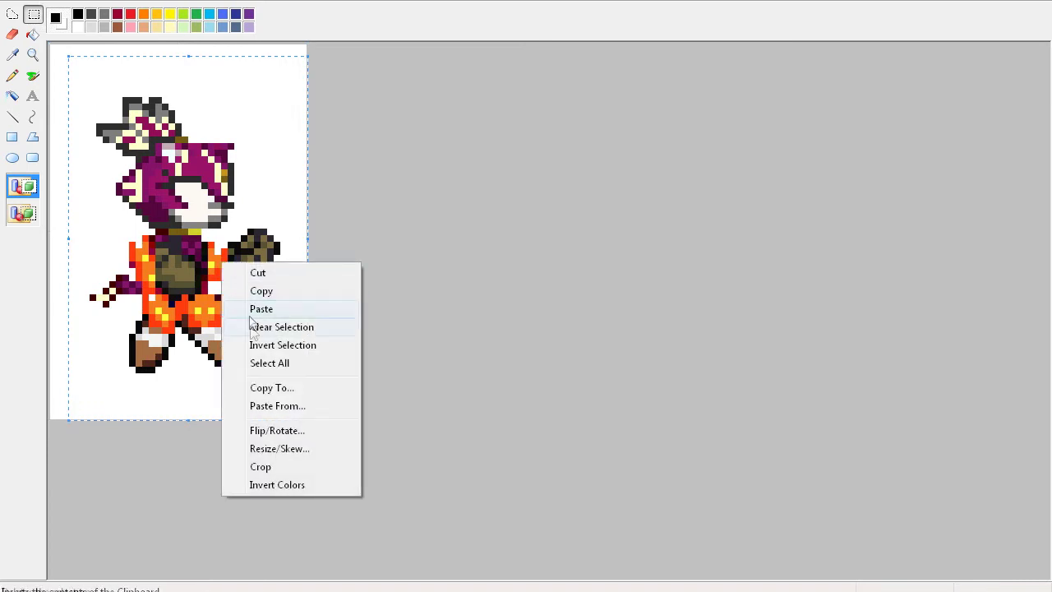
pyautogui.click(281, 327)
# Paste the fourth sprite and nudge it into position.
pyautogui.rightClick(255, 329)
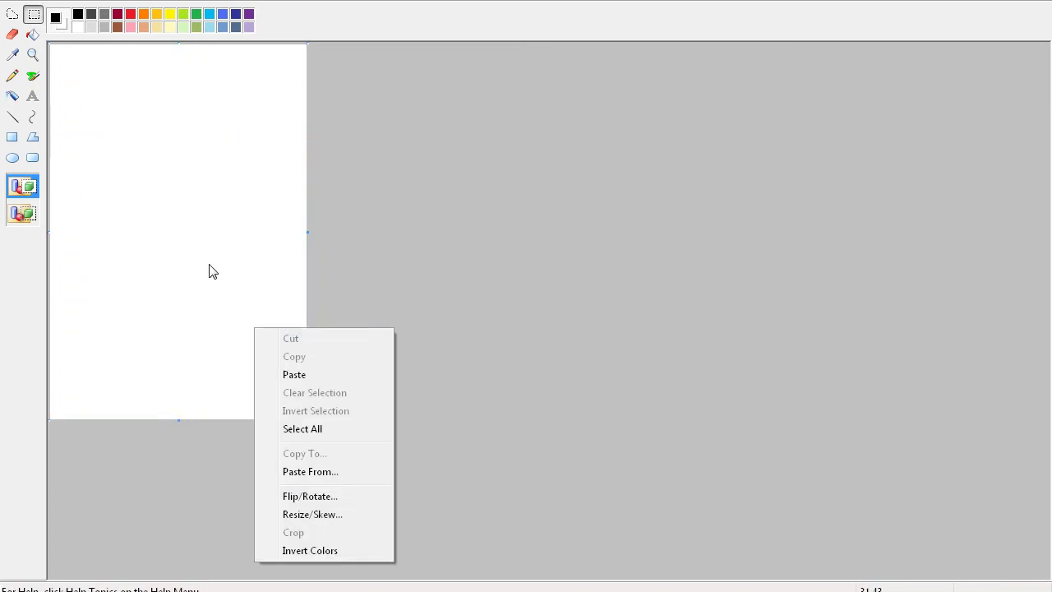
pyautogui.click(278, 373)
pyautogui.moveTo(181, 304); pyautogui.dragTo(187, 311)
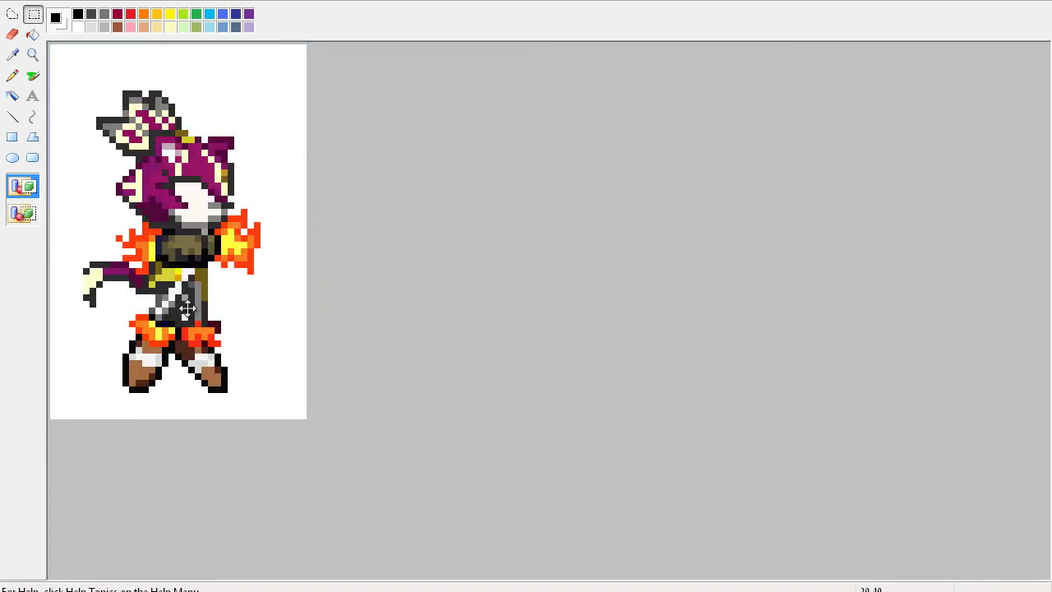
pyautogui.press('Up')
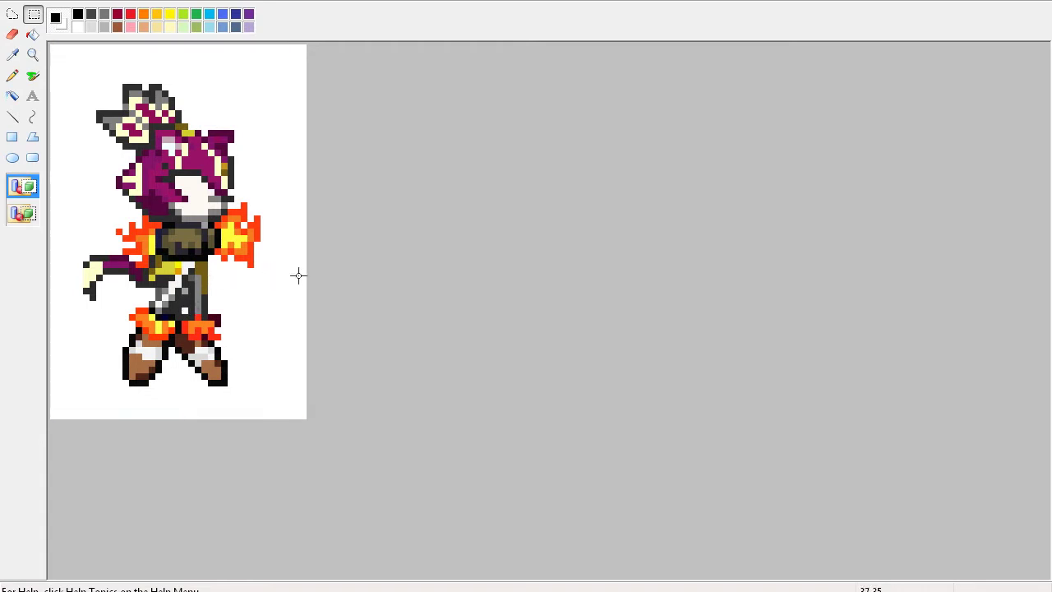
# Save the fourth-sprite frame as PNG '4'.
pyautogui.click(11, 2)
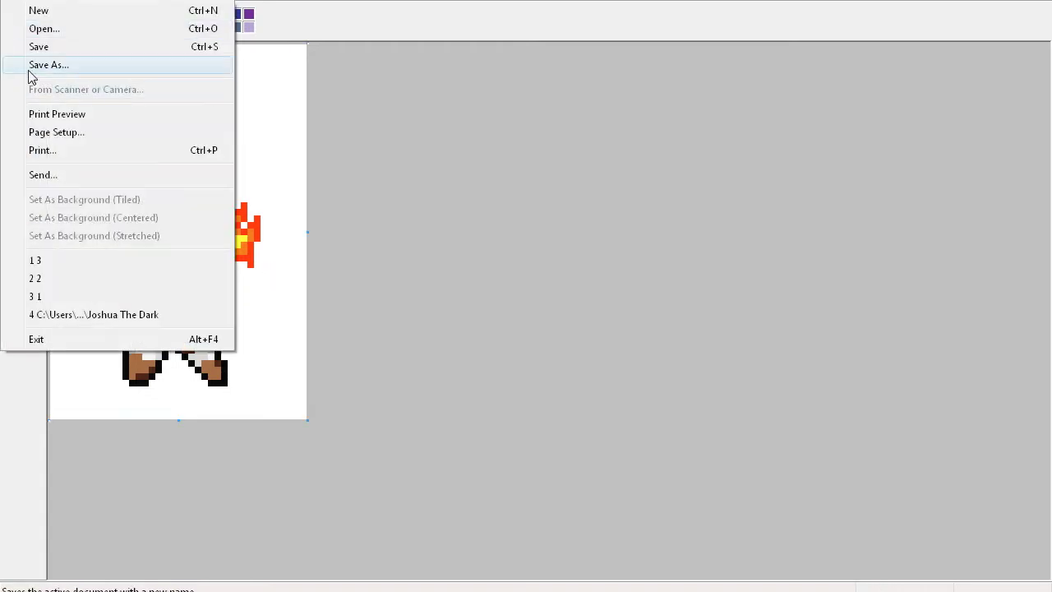
pyautogui.click(29, 65)
pyautogui.write('4')
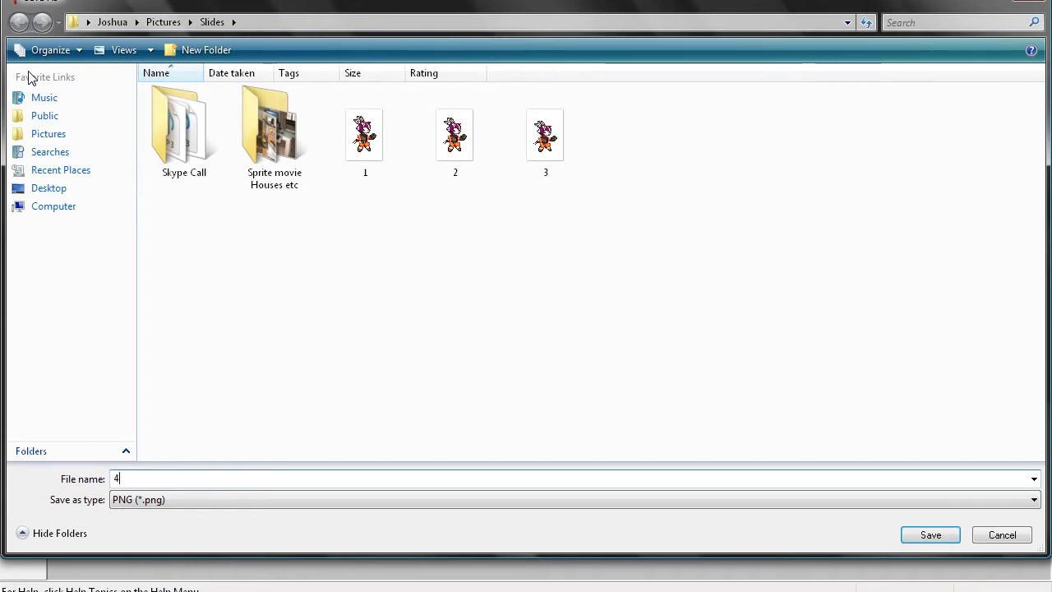
pyautogui.press('Return')
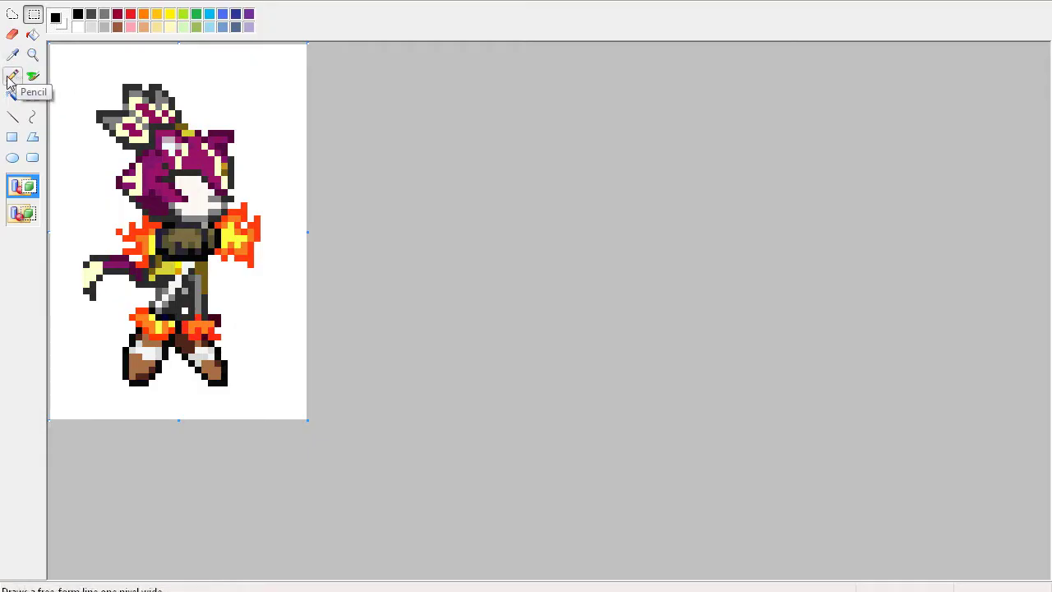
# Select the Pencil tool with red as the drawing colour.
pyautogui.click(12, 78)
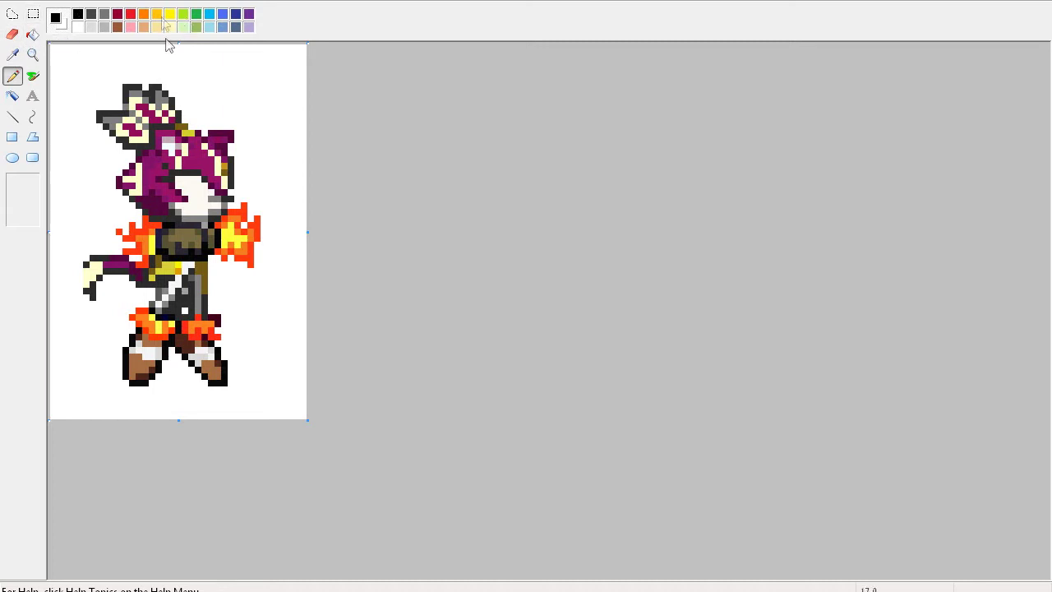
pyautogui.doubleClick(131, 16)
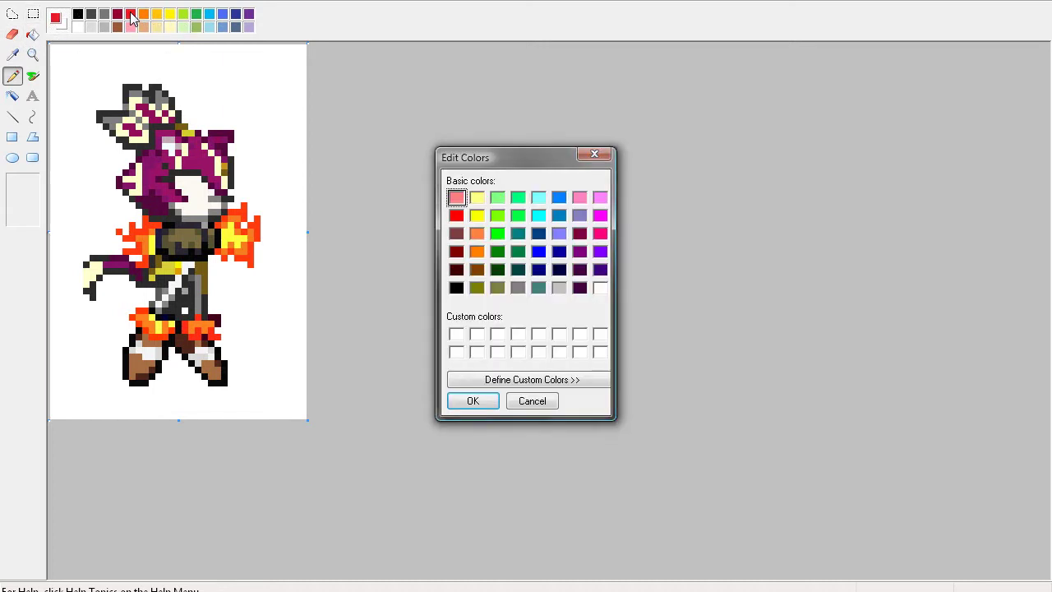
pyautogui.click(472, 402)
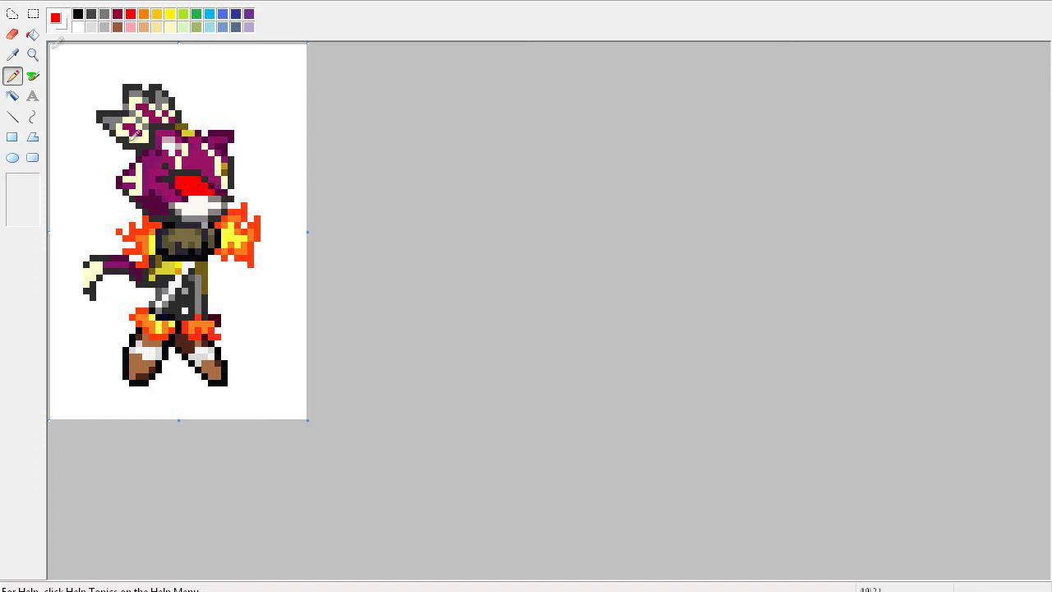
# Save the red-faced frame as PNG '5' in the Slides folder.
pyautogui.click(32, 14)
pyautogui.click(14, 4)
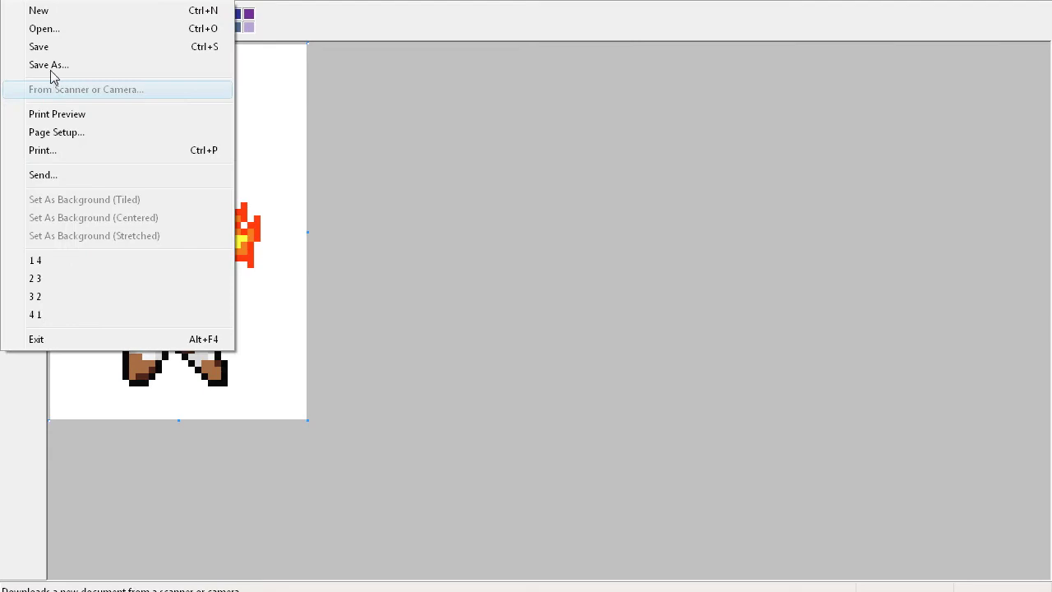
pyautogui.click(48, 66)
pyautogui.write('5')
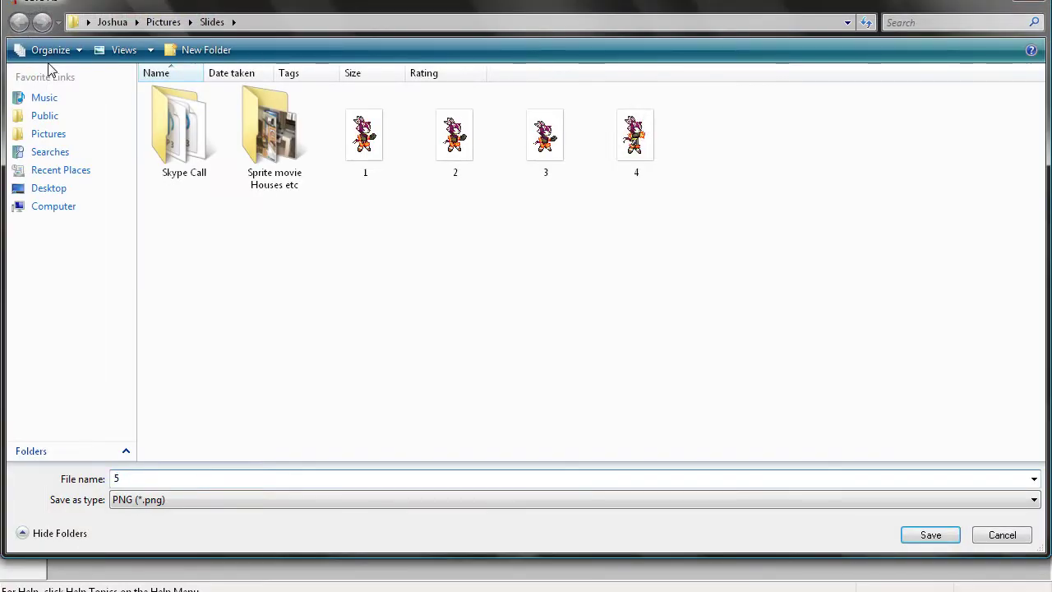
pyautogui.press('Return')
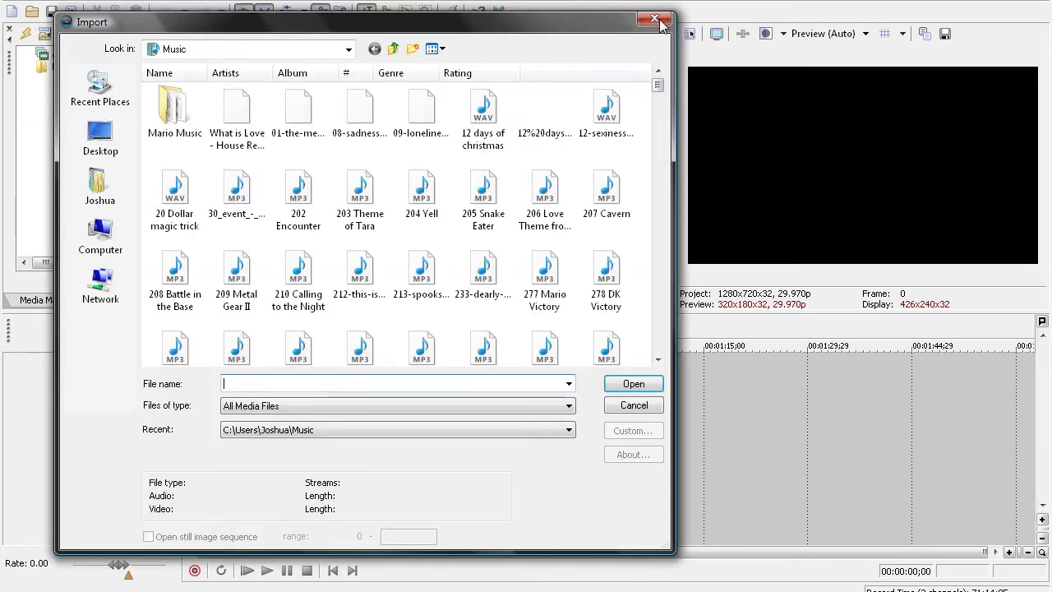
# Reopen Import Media and select sprite frames 1.png–4.png in Pictures > Slides.
pyautogui.click(660, 22)
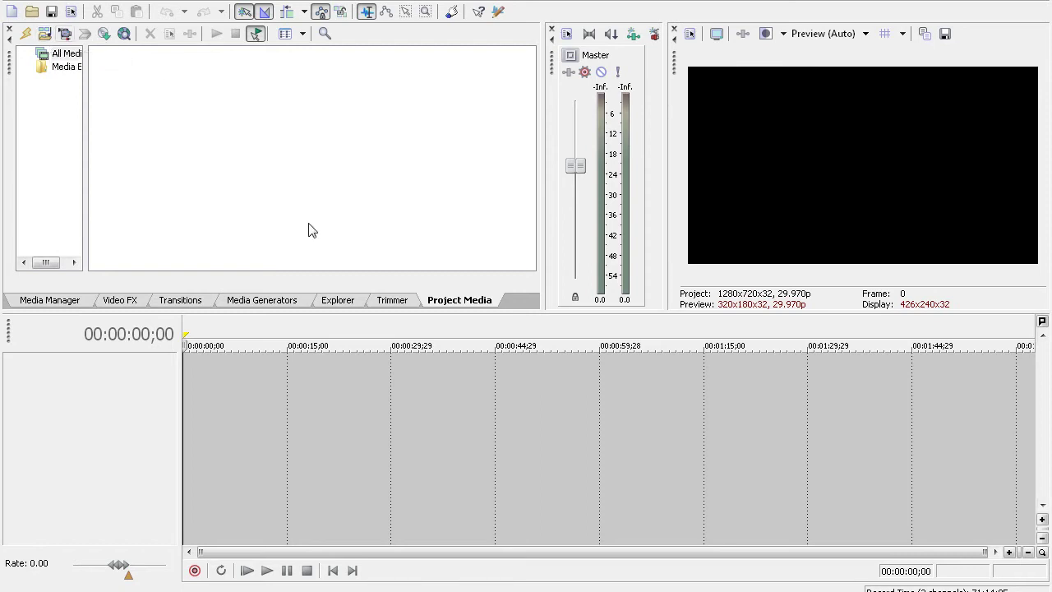
pyautogui.click(46, 36)
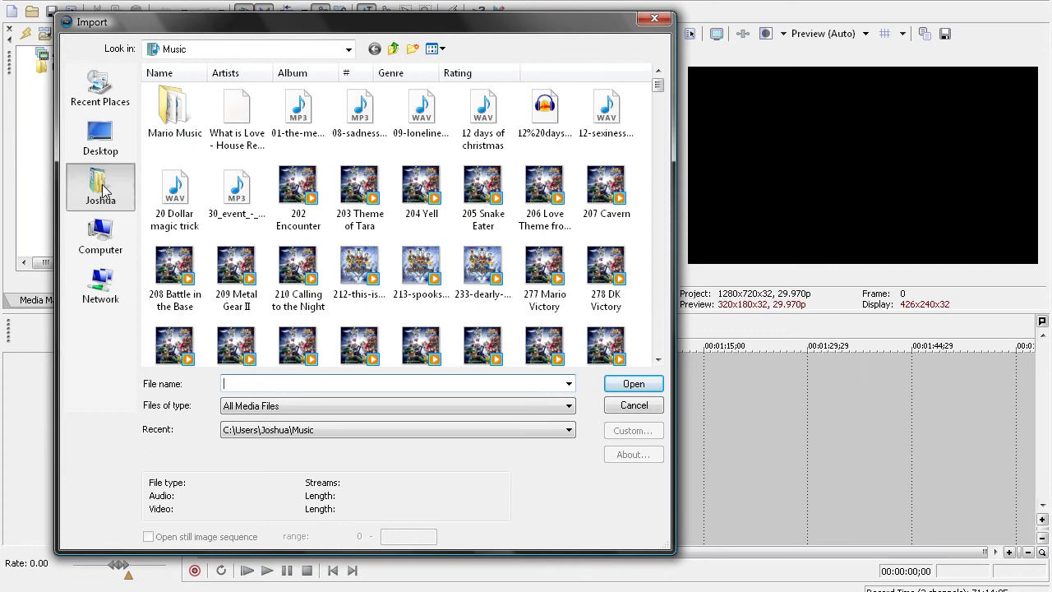
pyautogui.click(102, 189)
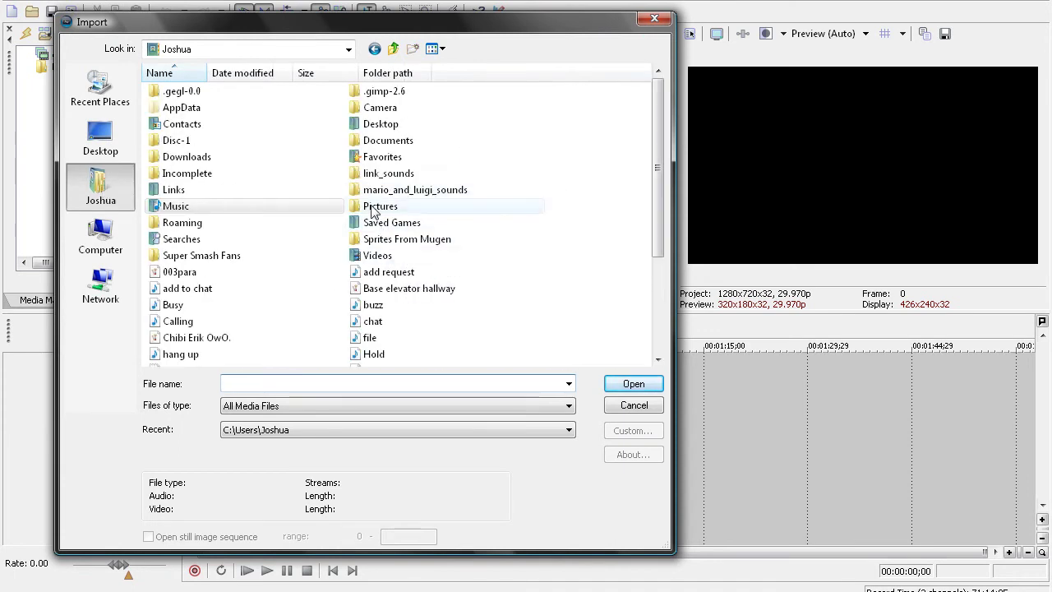
pyautogui.doubleClick(375, 206)
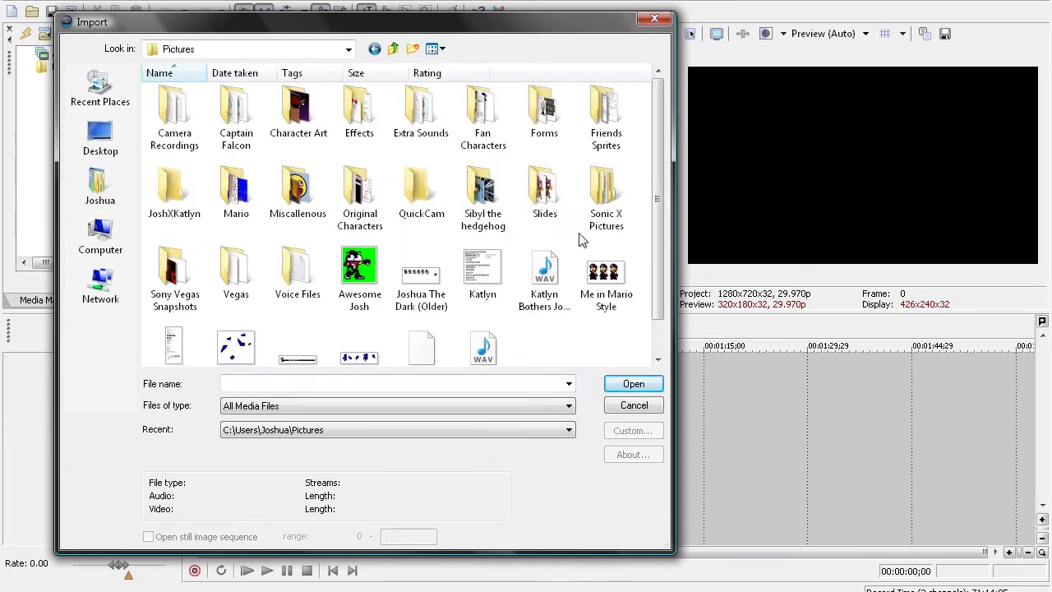
pyautogui.doubleClick(533, 201)
pyautogui.moveTo(380, 203); pyautogui.dragTo(765, 61)
# Import frames 1.png–4.png, then import 5.png from the Slides folder as well.
pyautogui.press('Return')
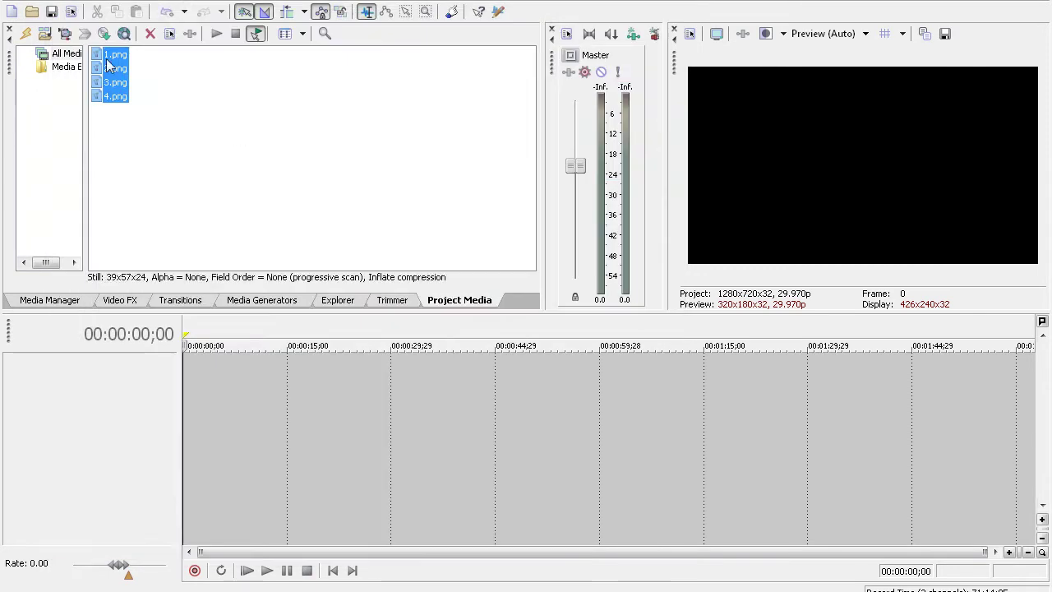
pyautogui.click(50, 52)
pyautogui.click(45, 34)
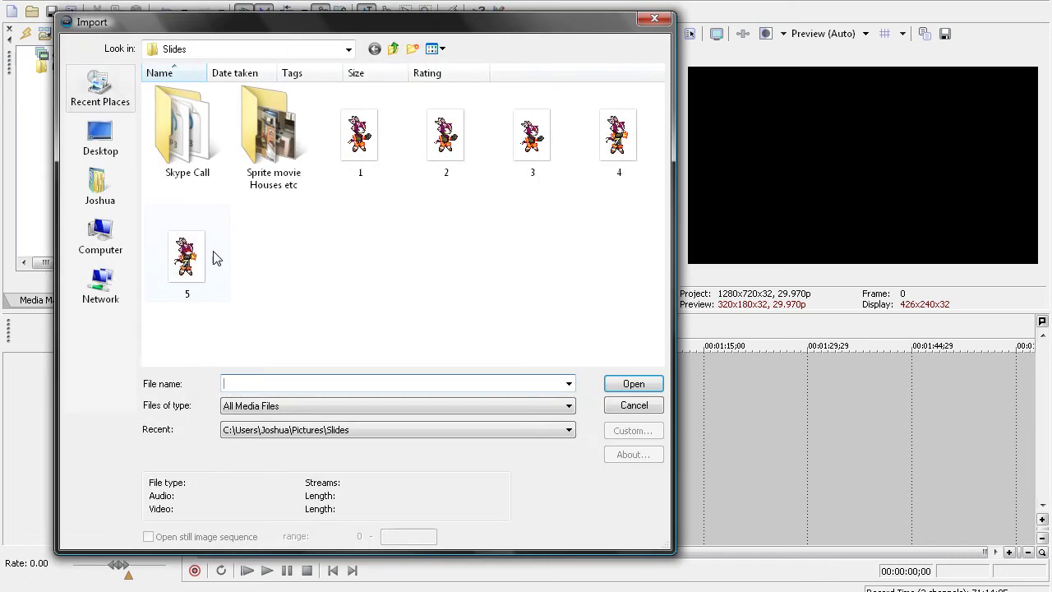
pyautogui.click(188, 257)
pyautogui.doubleClick(187, 257)
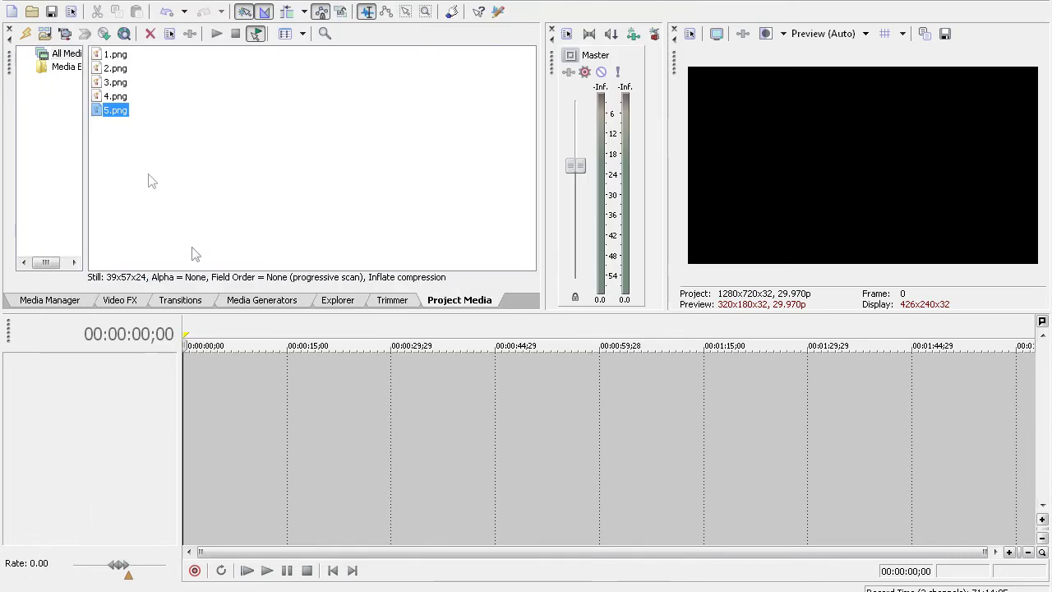
pyautogui.click(116, 56)
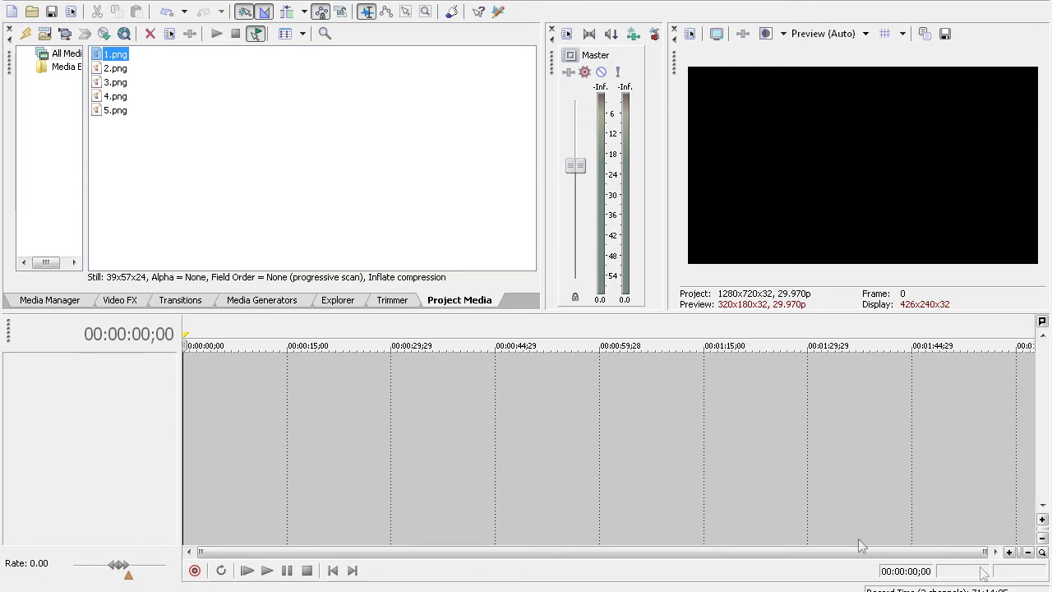
# Zoom the timeline and place 1.png, 2.png, 3.png and 4.png in order on the video track.
pyautogui.moveTo(987, 553); pyautogui.dragTo(329, 551)
pyautogui.moveTo(115, 54); pyautogui.dragTo(184, 395)
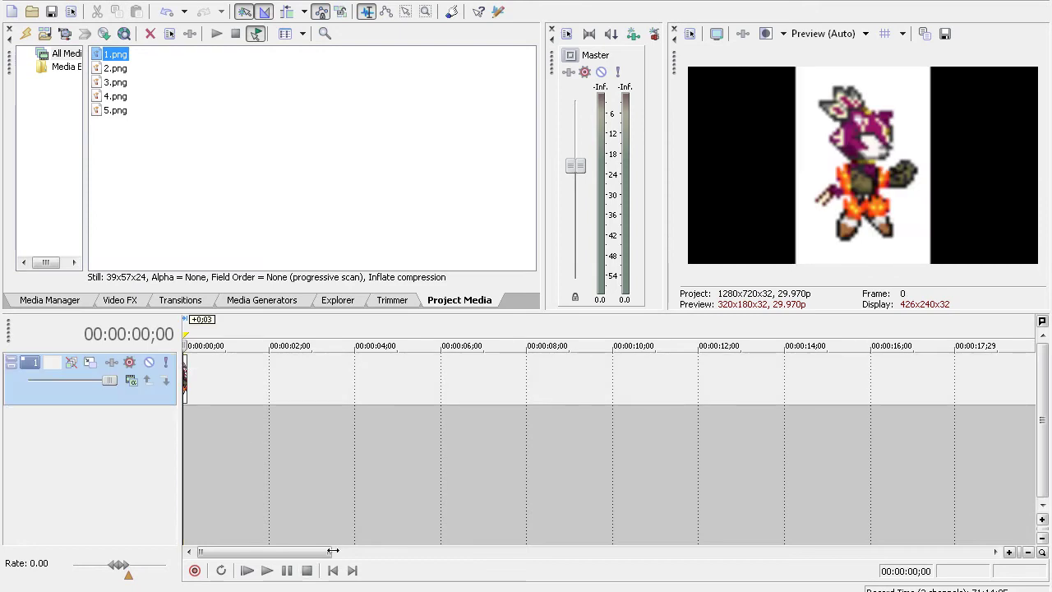
pyautogui.moveTo(333, 551); pyautogui.dragTo(216, 559)
pyautogui.moveTo(106, 69); pyautogui.dragTo(231, 378)
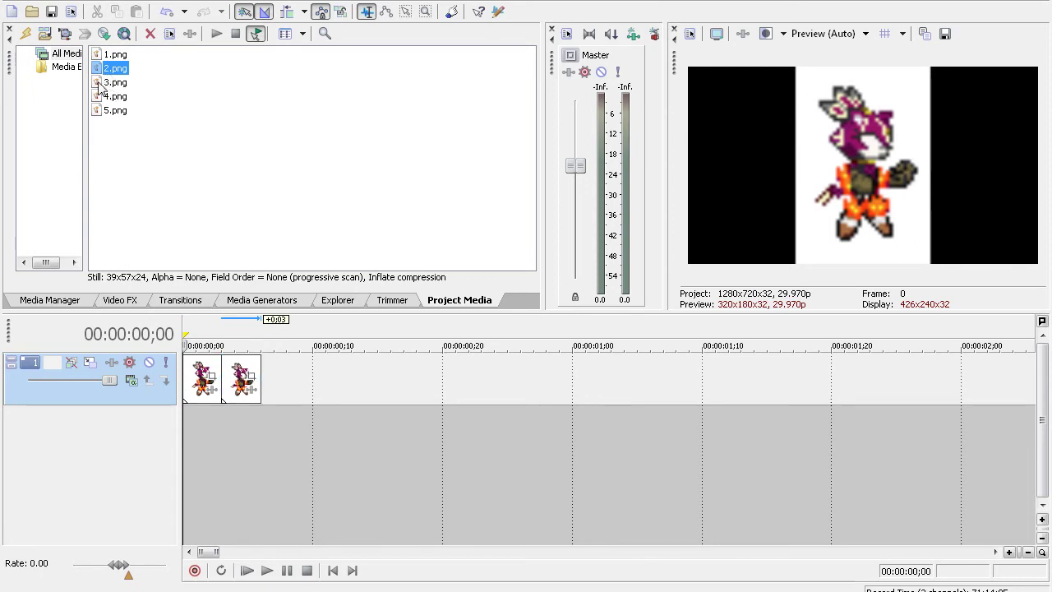
pyautogui.moveTo(99, 86); pyautogui.dragTo(267, 399)
pyautogui.moveTo(107, 97); pyautogui.dragTo(545, 380)
# Dismiss the playback error, add 5.png after 4.png, and slide the last event earlier.
pyautogui.click(116, 111)
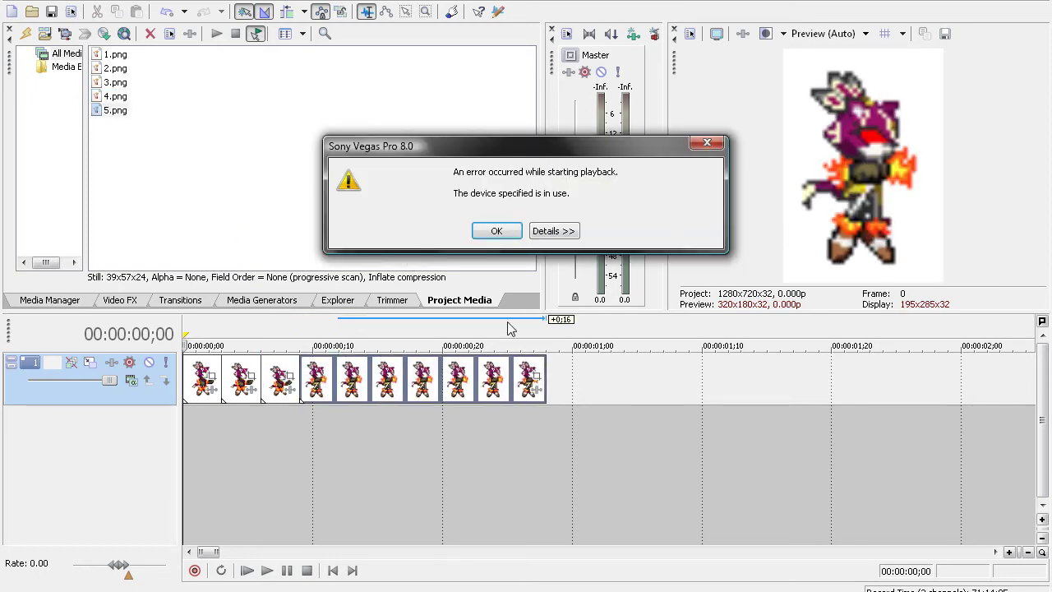
pyautogui.click(497, 234)
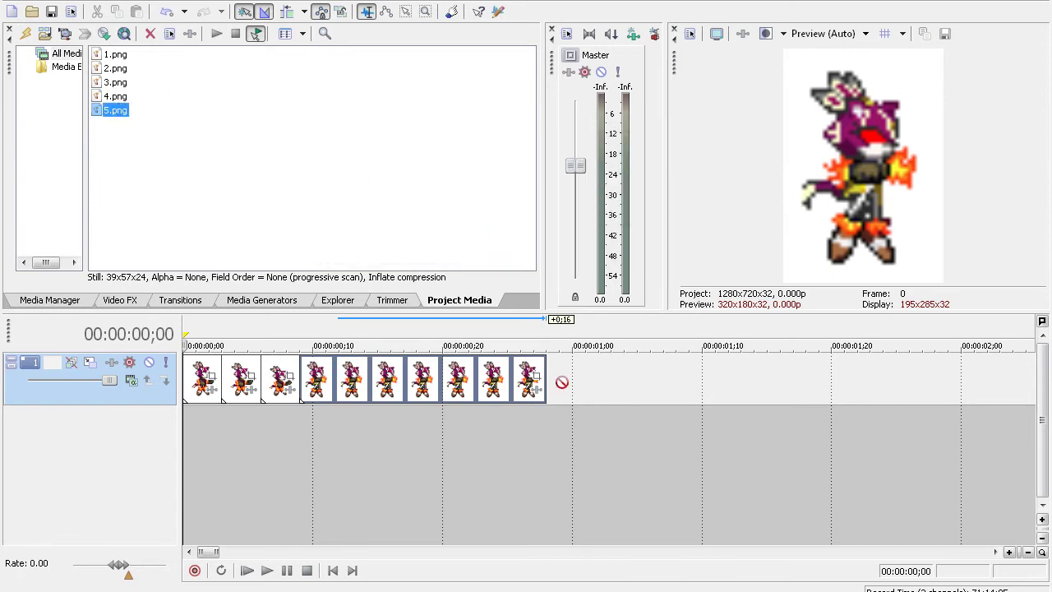
pyautogui.moveTo(561, 382); pyautogui.dragTo(936, 376)
pyautogui.moveTo(691, 380); pyautogui.dragTo(576, 377)
pyautogui.rightClick(600, 379)
# Add Sony Gaussian Blur to the last event with horizontal and vertical range 1.000.
pyautogui.click(635, 304)
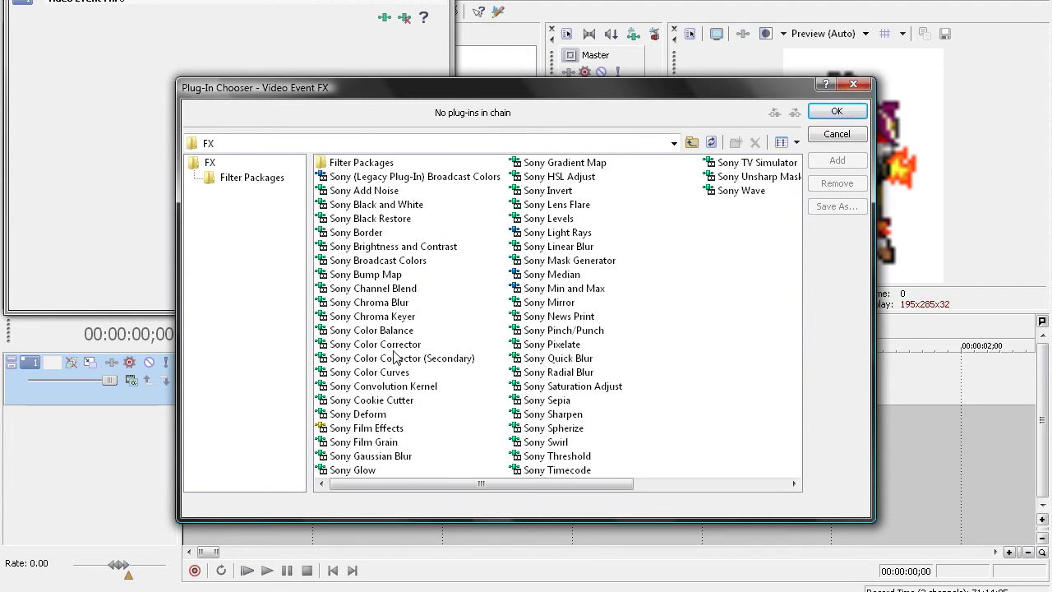
pyautogui.click(385, 458)
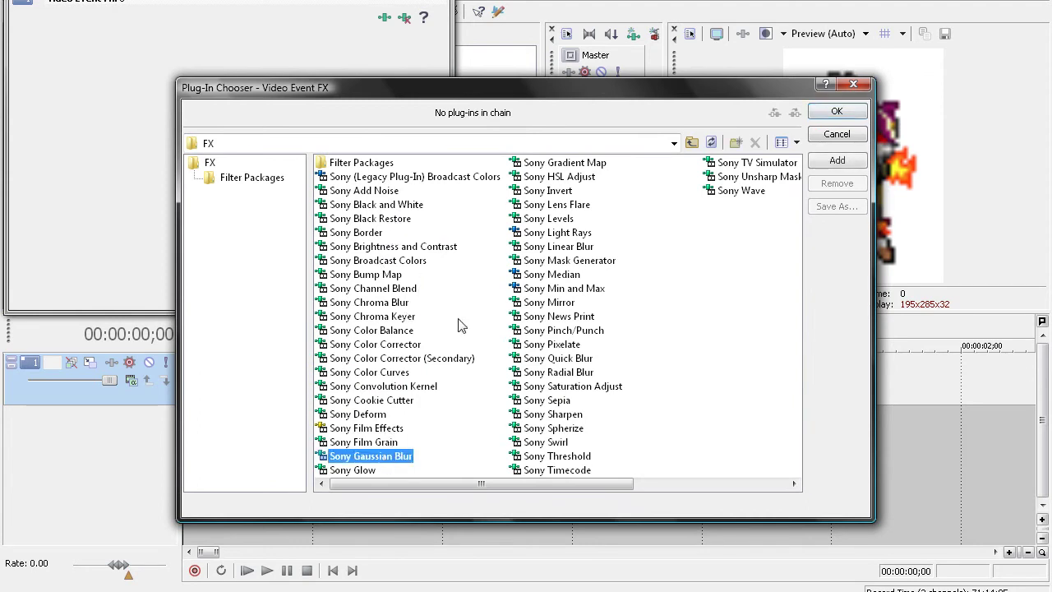
pyautogui.click(837, 112)
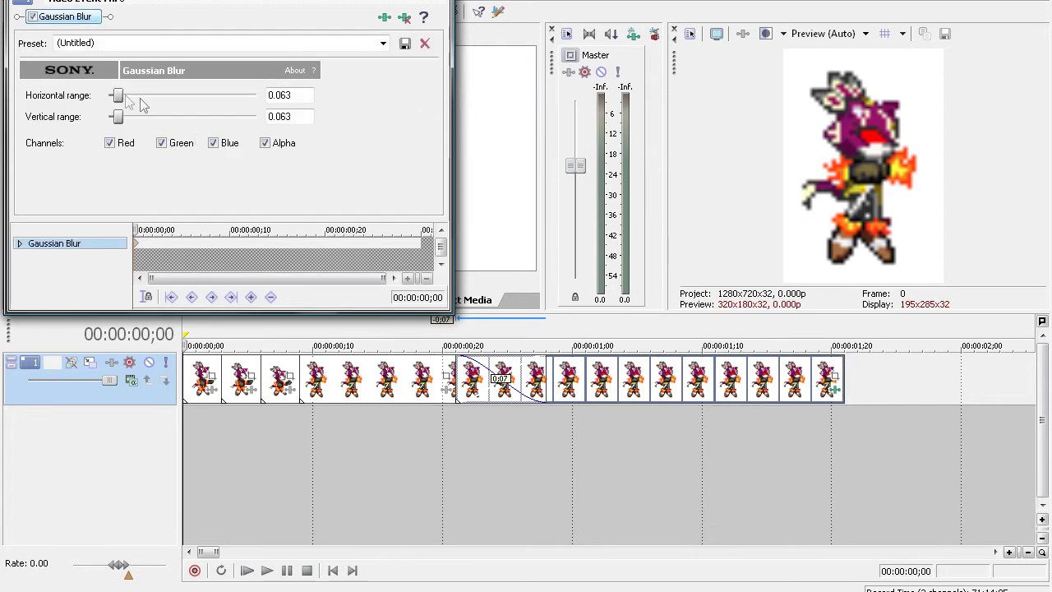
pyautogui.moveTo(119, 96); pyautogui.dragTo(296, 107)
pyautogui.moveTo(115, 119); pyautogui.dragTo(283, 132)
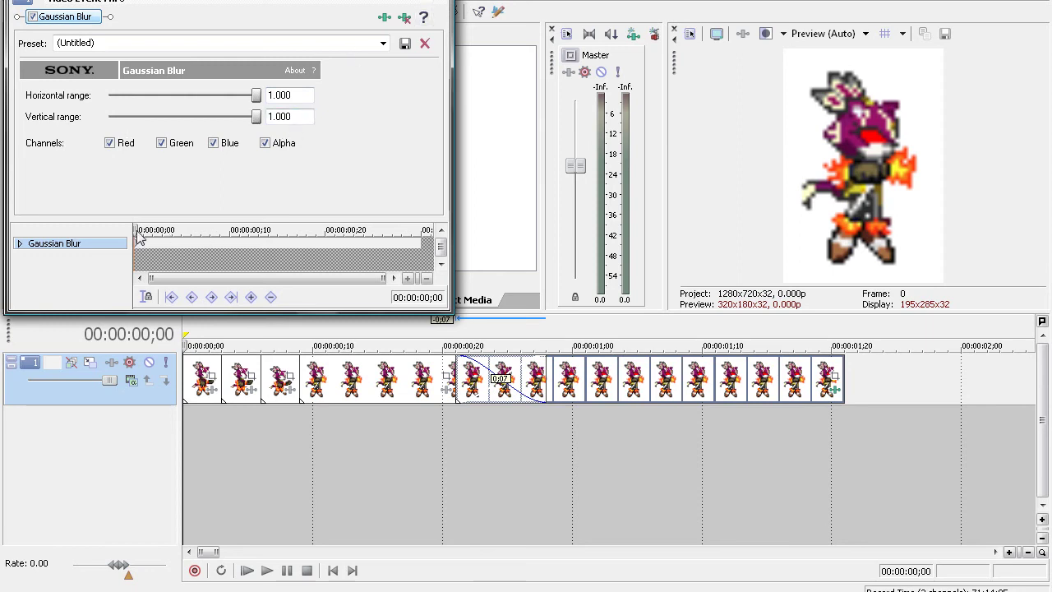
# At a later point in the effect, set both blur ranges to 0.000.
pyautogui.moveTo(140, 238); pyautogui.dragTo(231, 233)
pyautogui.moveTo(256, 117); pyautogui.dragTo(109, 118)
pyautogui.moveTo(259, 97); pyautogui.dragTo(109, 96)
pyautogui.click(446, 3)
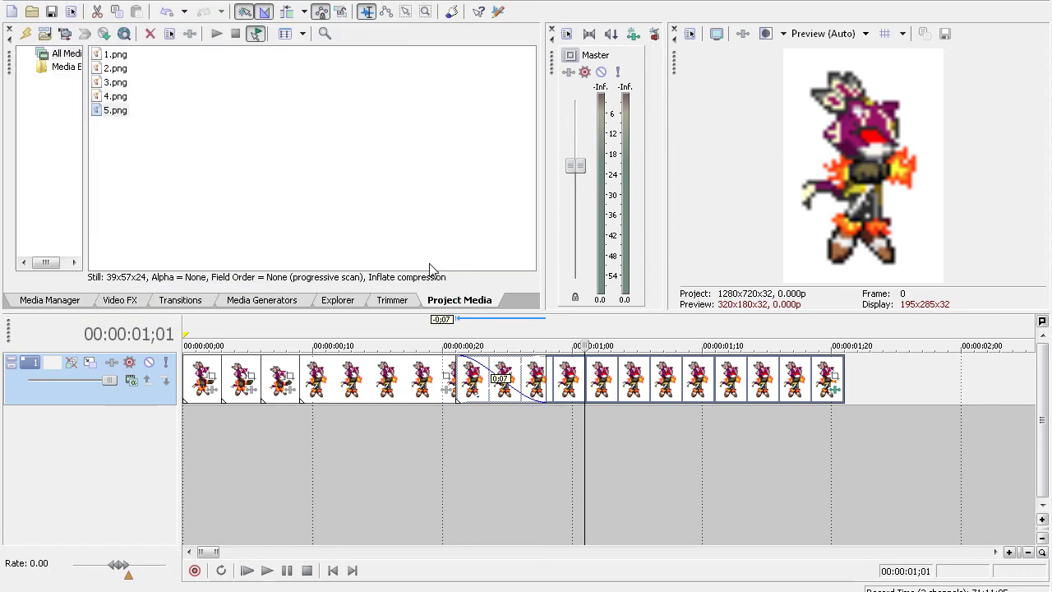
pyautogui.click(333, 571)
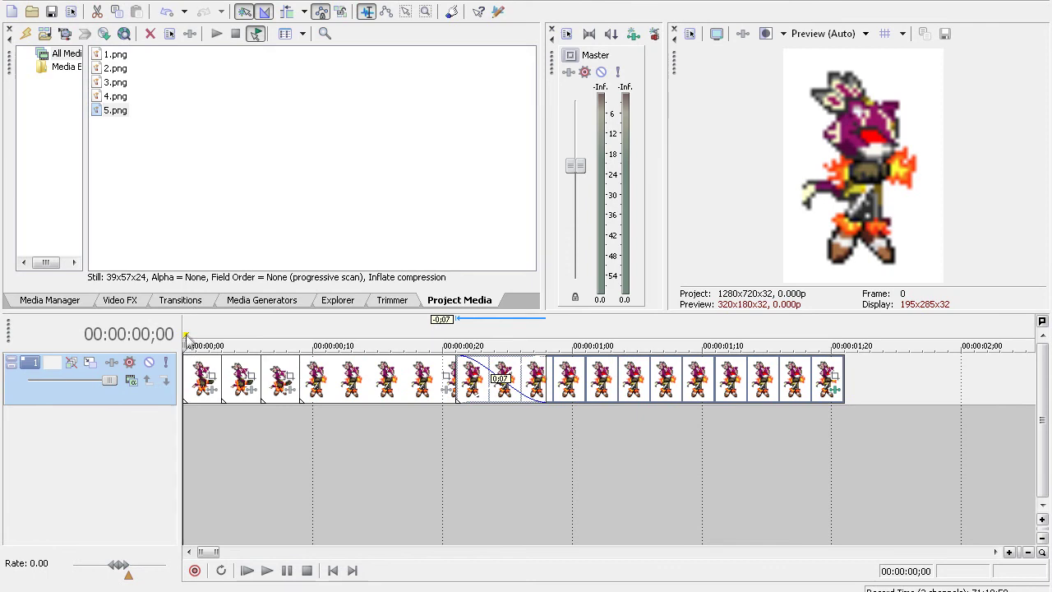
pyautogui.moveTo(187, 338); pyautogui.dragTo(133, 319)
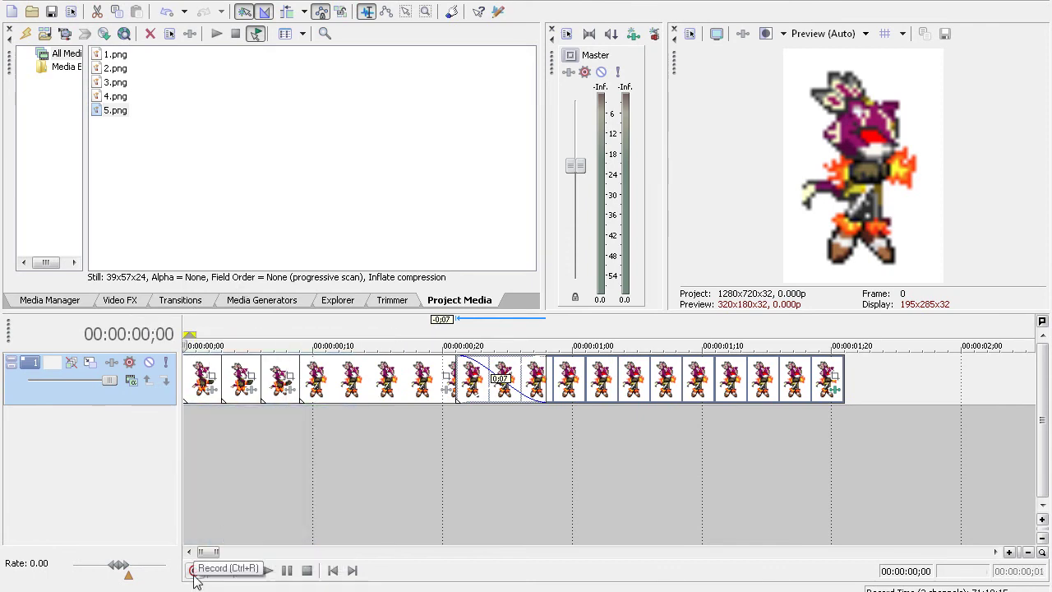
pyautogui.click(250, 575)
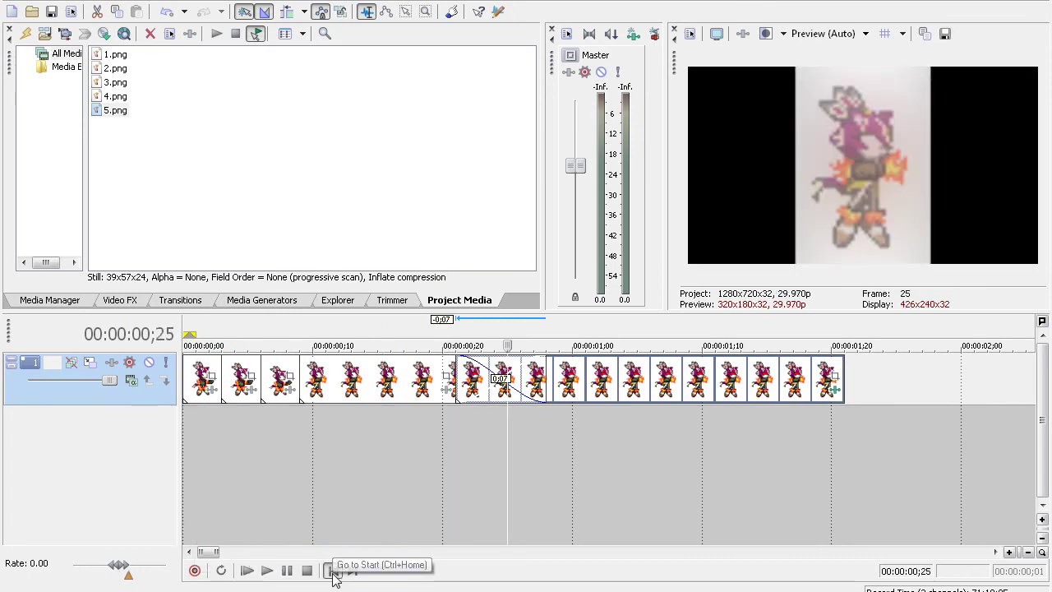
pyautogui.click(333, 570)
pyautogui.click(270, 572)
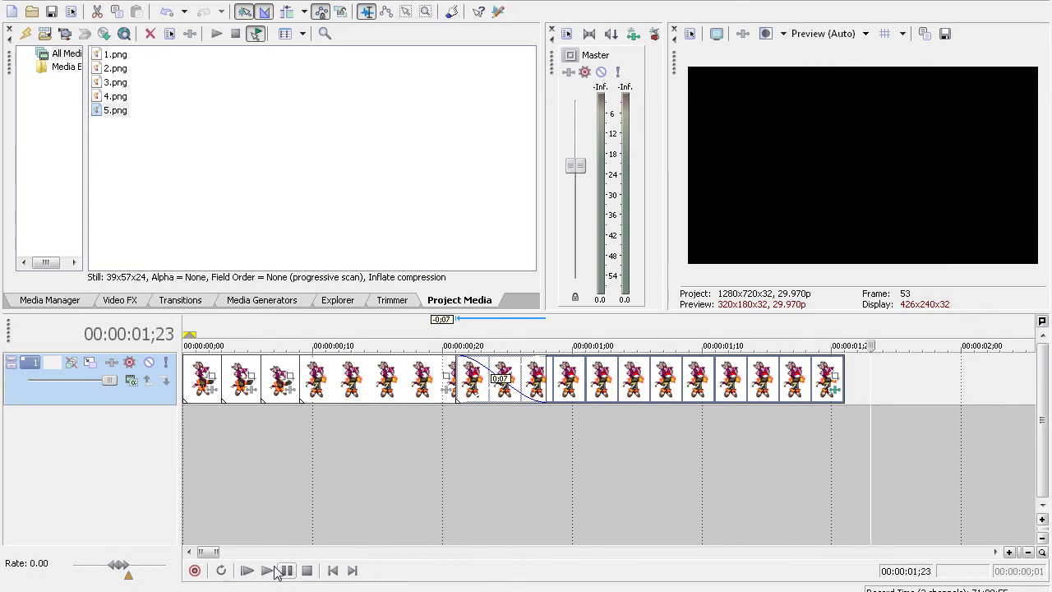
pyautogui.click(249, 571)
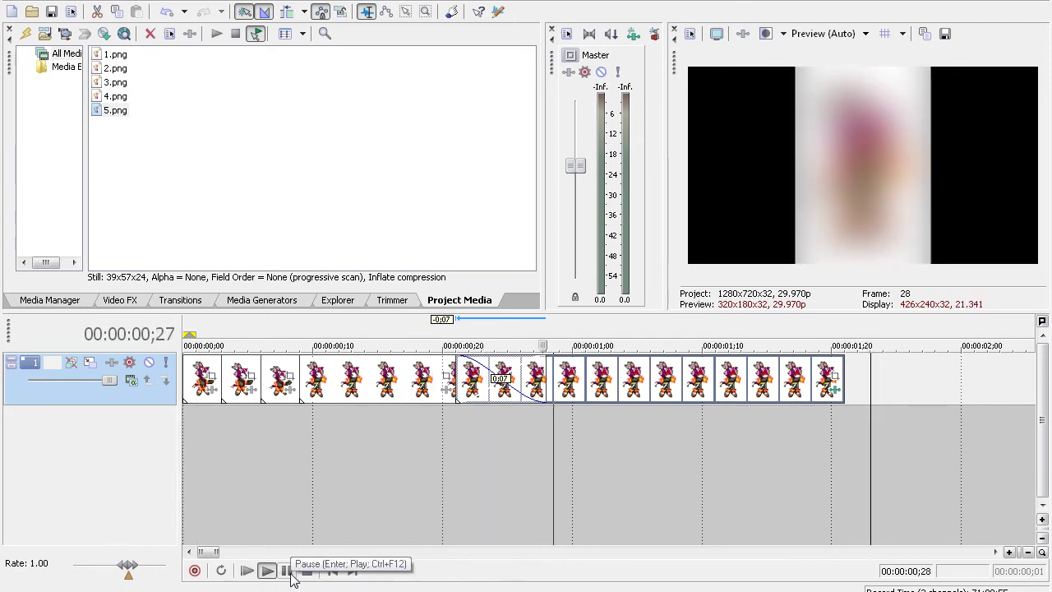
# Enable loop playback with a loop region spanning all sprite events, then play and pause it.
pyautogui.click(220, 570)
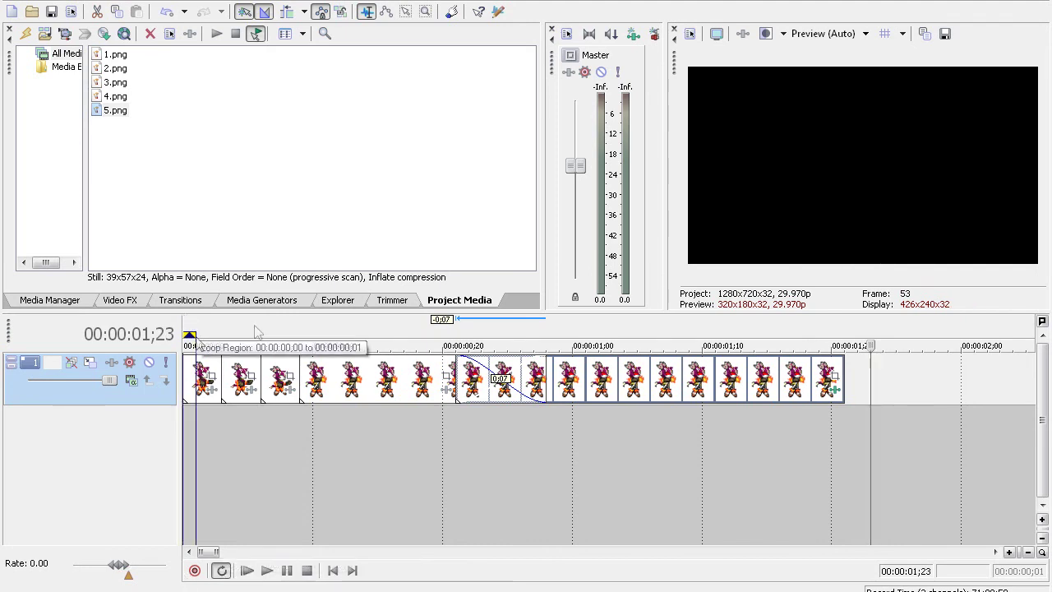
pyautogui.moveTo(254, 329); pyautogui.dragTo(662, 333)
pyautogui.moveTo(830, 322); pyautogui.dragTo(846, 329)
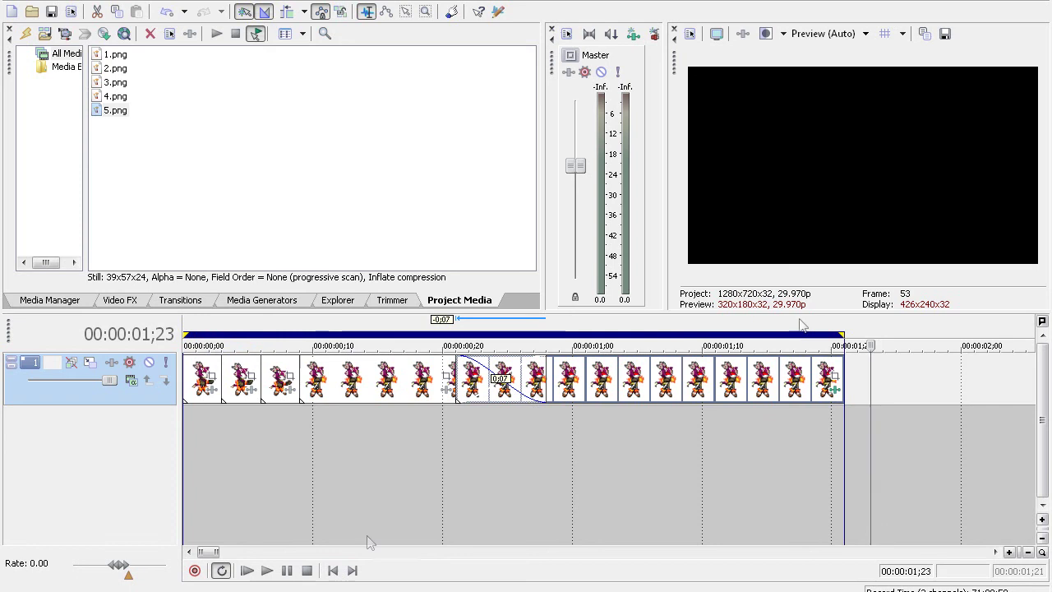
pyautogui.click(246, 571)
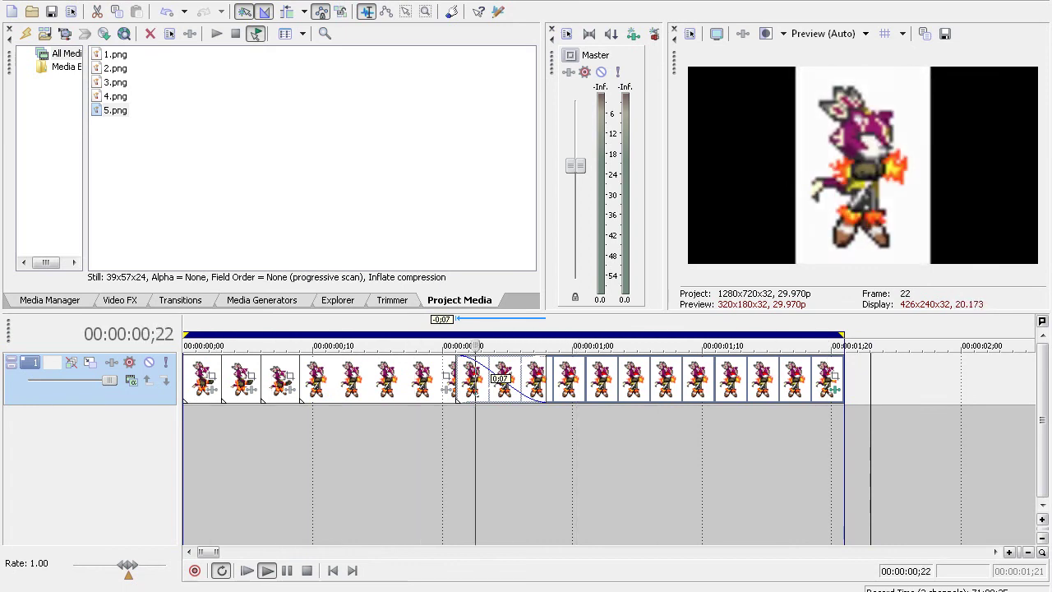
pyautogui.click(287, 571)
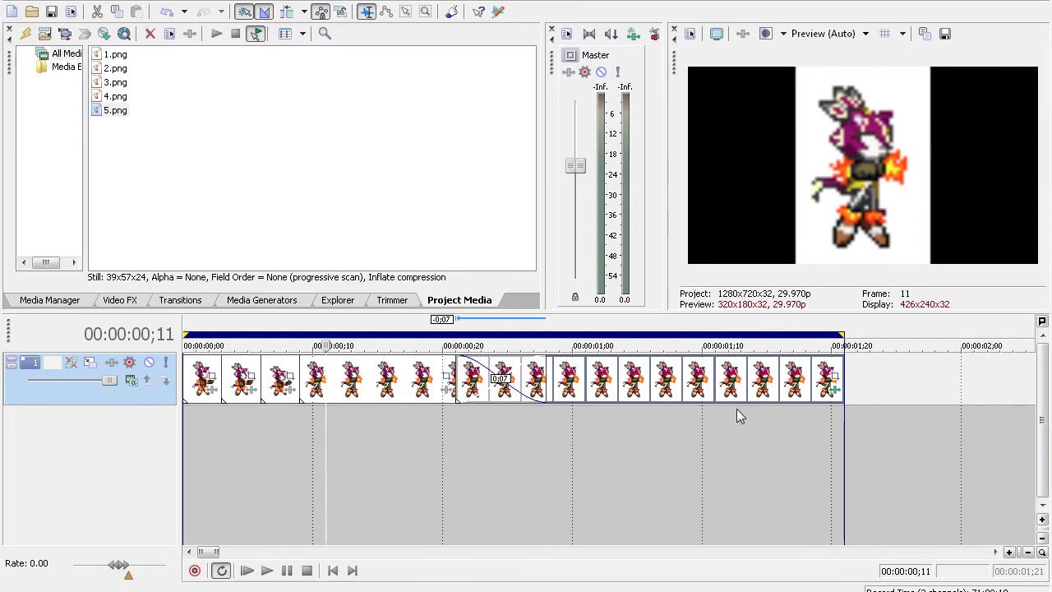
pyautogui.rightClick(925, 589)
pyautogui.click(951, 573)
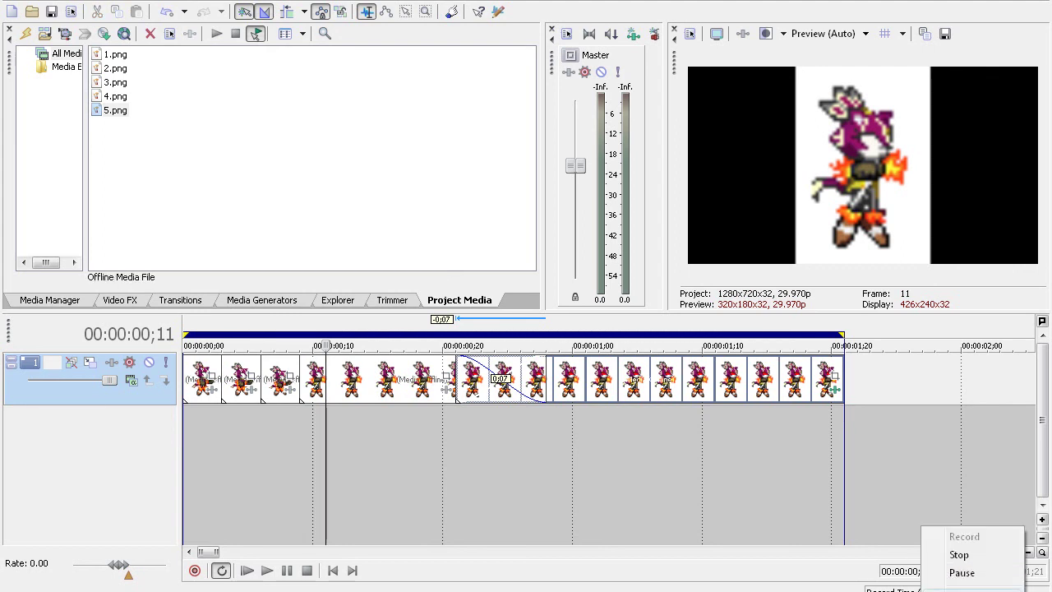